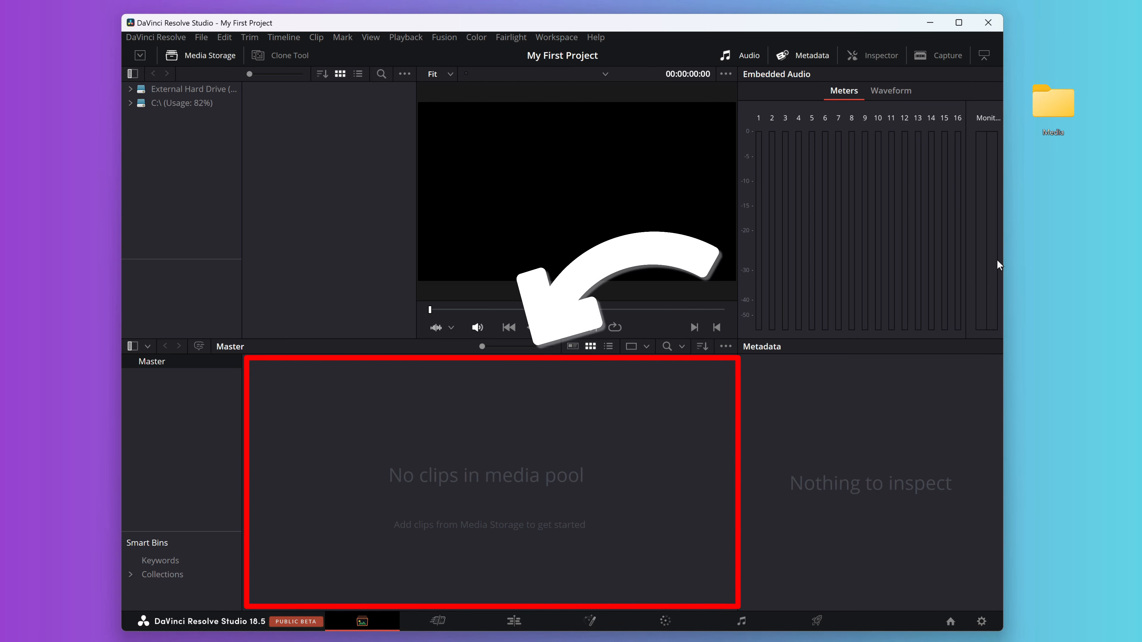
Import the contents of the desktop's Media folder into the media pool, keeping the current project frame rate
left_click_drag(1053, 103, 512, 510)
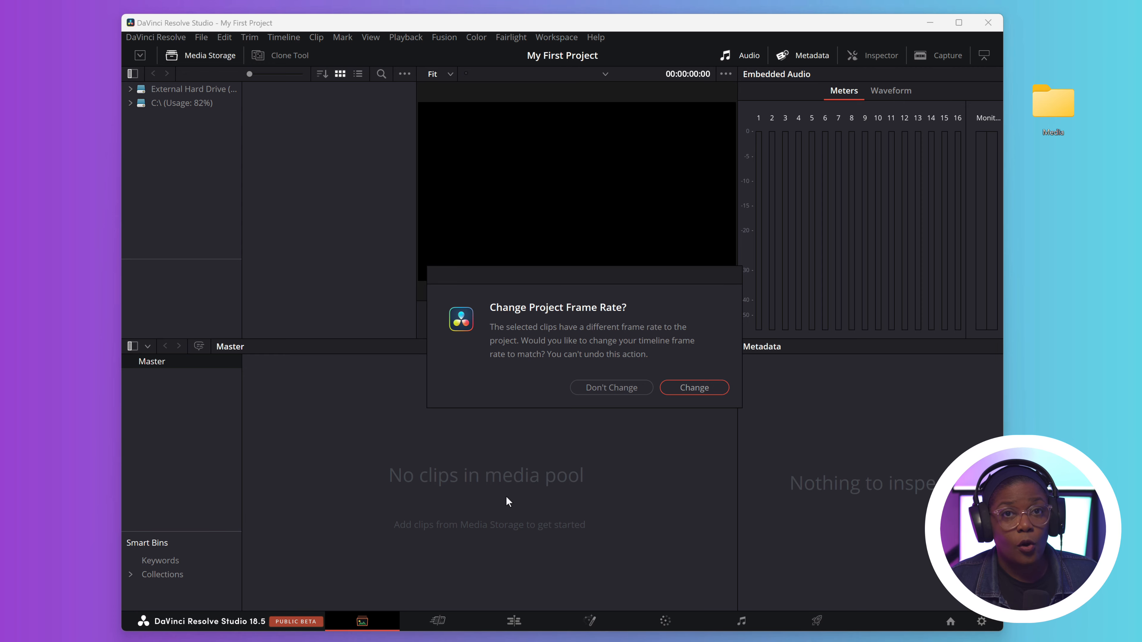
left_click(611, 388)
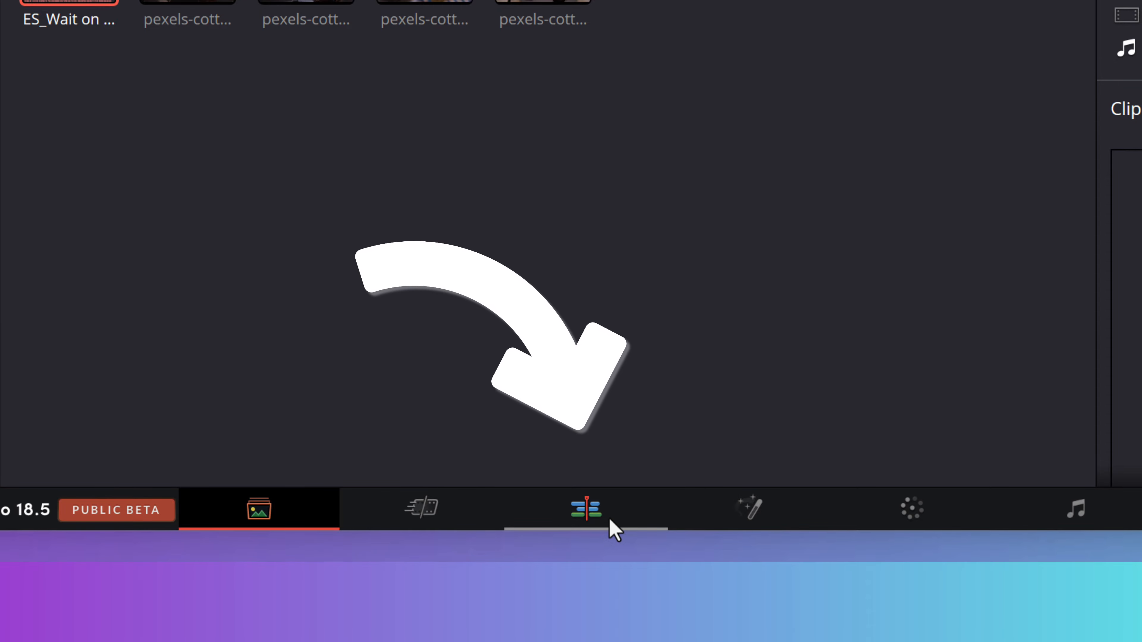
On the Edit page, place the four pexels-cottonbro video clips one after another on a new timeline's first video track
left_click(610, 520)
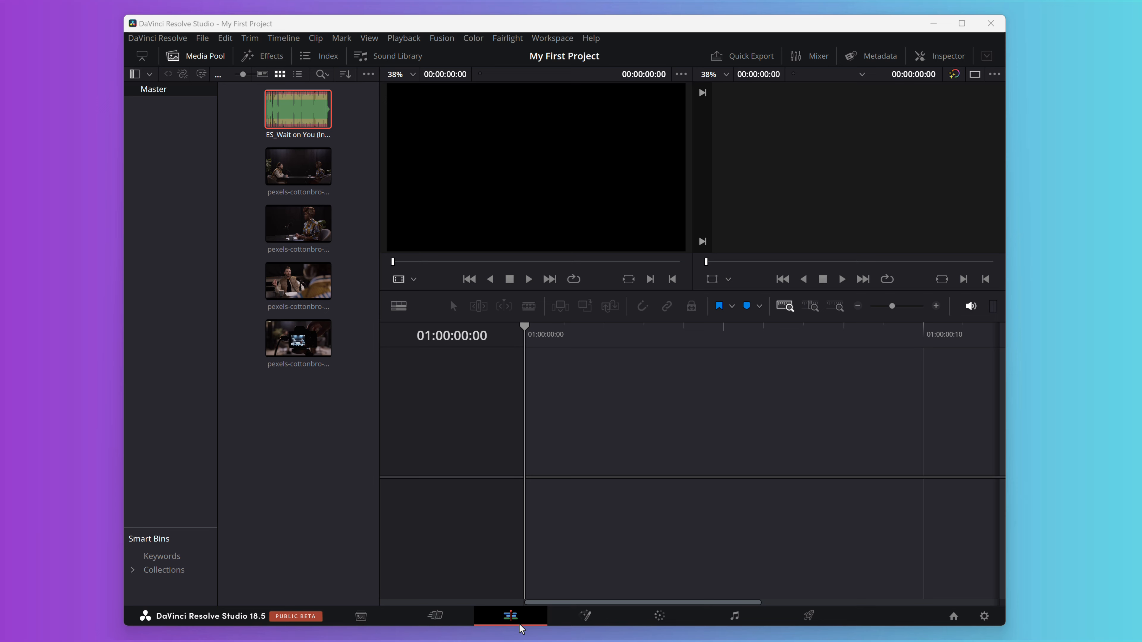
left_click_drag(298, 166, 674, 428)
left_click_drag(298, 224, 982, 452)
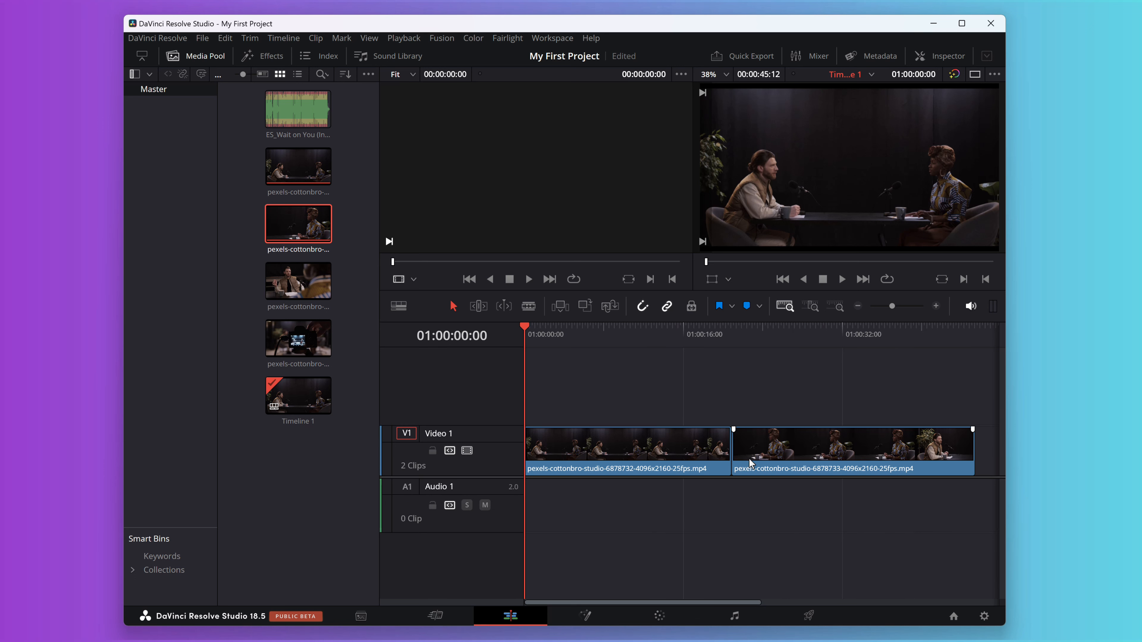
left_click_drag(232, 279, 270, 346)
left_click_drag(298, 338, 976, 450)
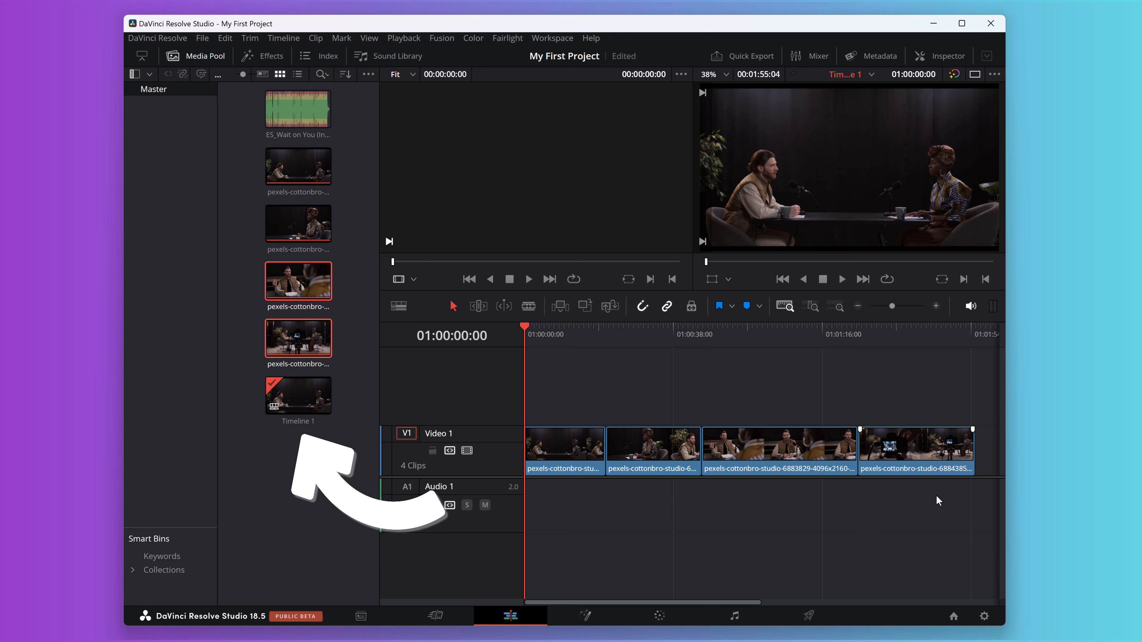
Adjust the timeline zoom and scrub the playhead through the first clip and back to the timeline's start
left_click_drag(288, 406, 828, 399)
left_click_drag(298, 396, 988, 426)
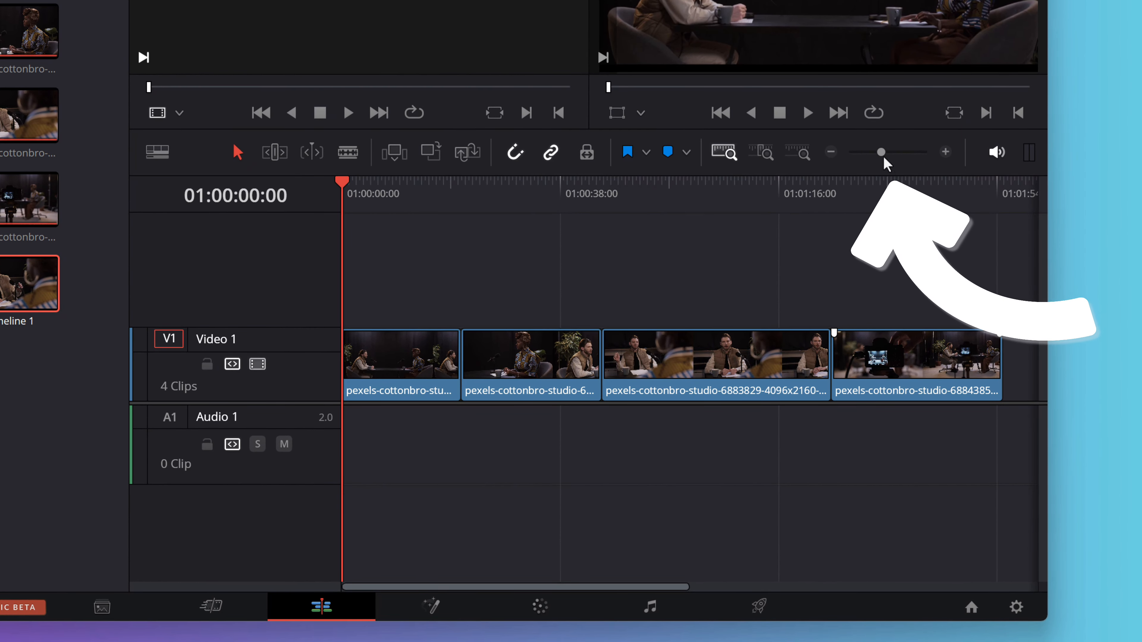
mouse_move(883, 156)
left_mouse_down()
mouse_move(868, 151)
mouse_move(881, 152)
left_mouse_up()
left_click_drag(343, 181, 378, 190)
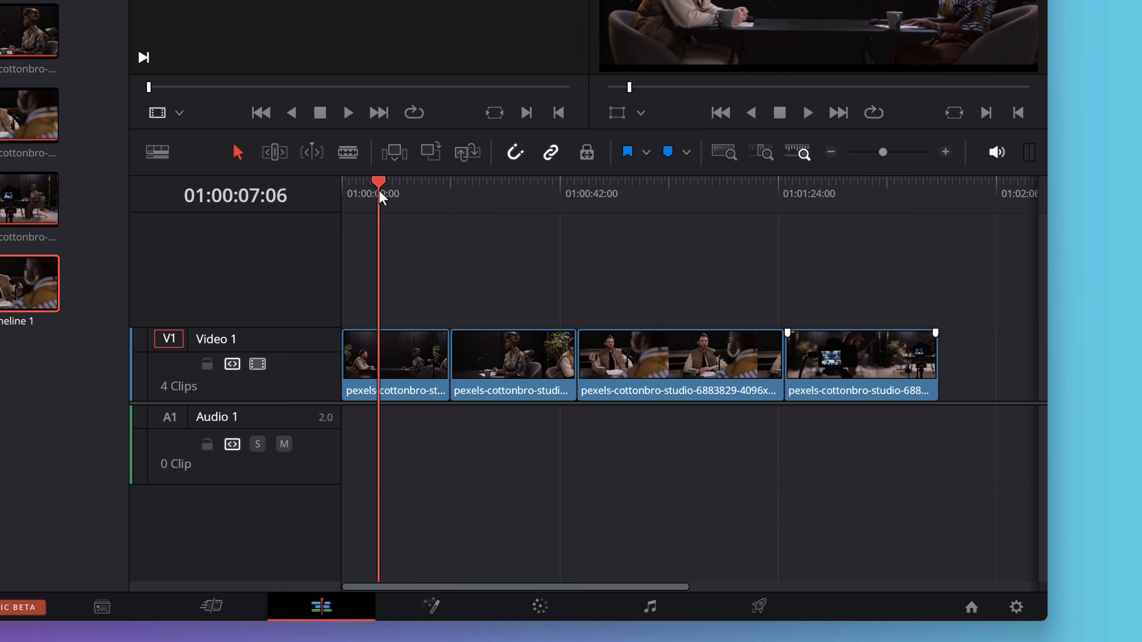
left_click_drag(892, 152, 884, 154)
left_click_drag(381, 183, 343, 183)
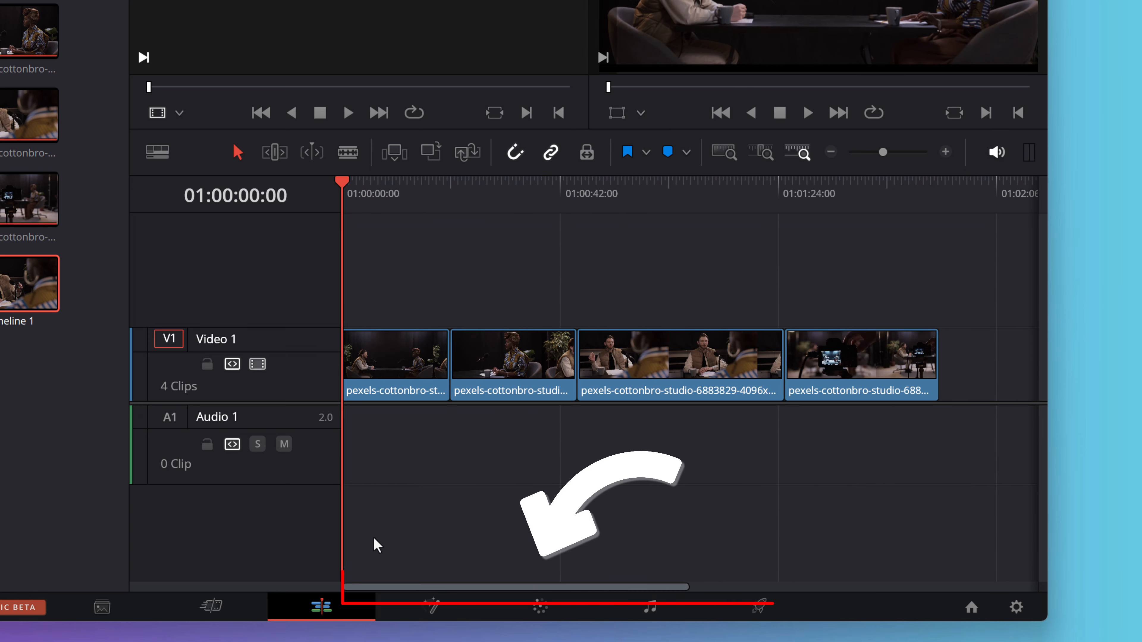
mouse_move(375, 594)
left_mouse_down()
mouse_move(612, 598)
mouse_move(382, 593)
left_mouse_up()
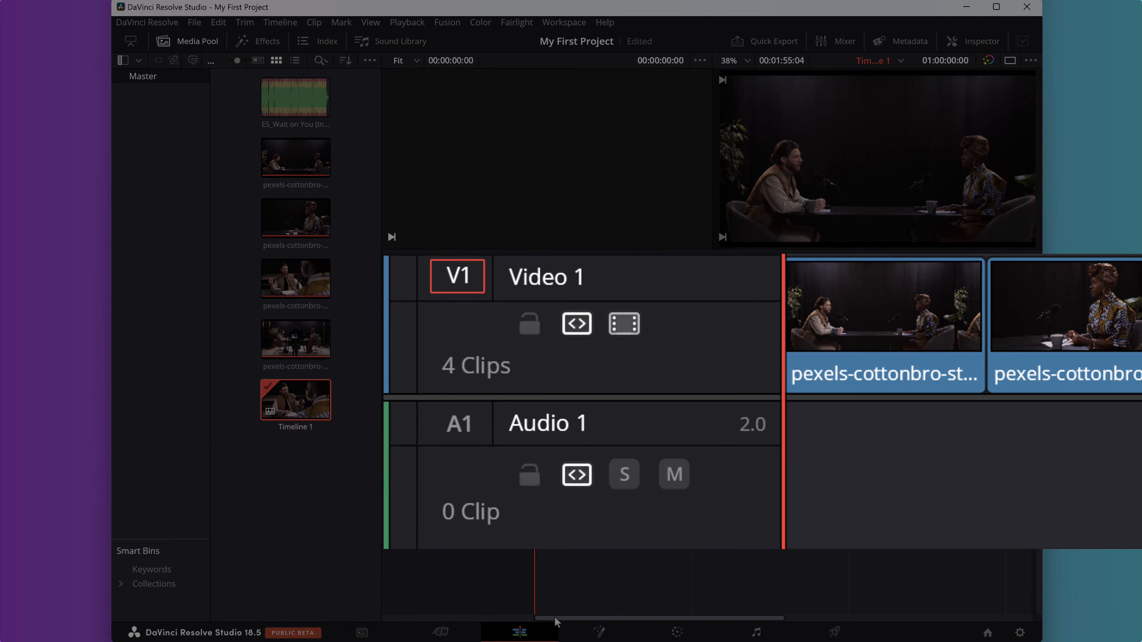
Place the ES_Wait on You music file on Audio 1, starting at the beginning of the timeline
left_click(294, 97)
left_click_drag(294, 97, 539, 510)
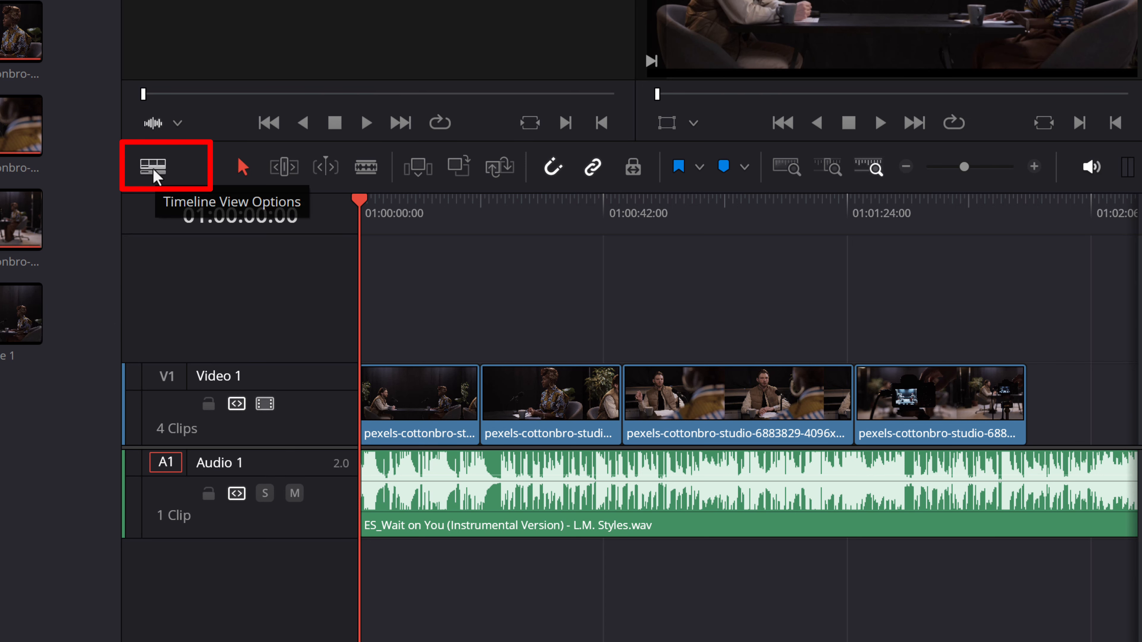
Reduce the video and audio track heights slightly in the timeline view options
left_click(156, 176)
left_click_drag(173, 474, 127, 502)
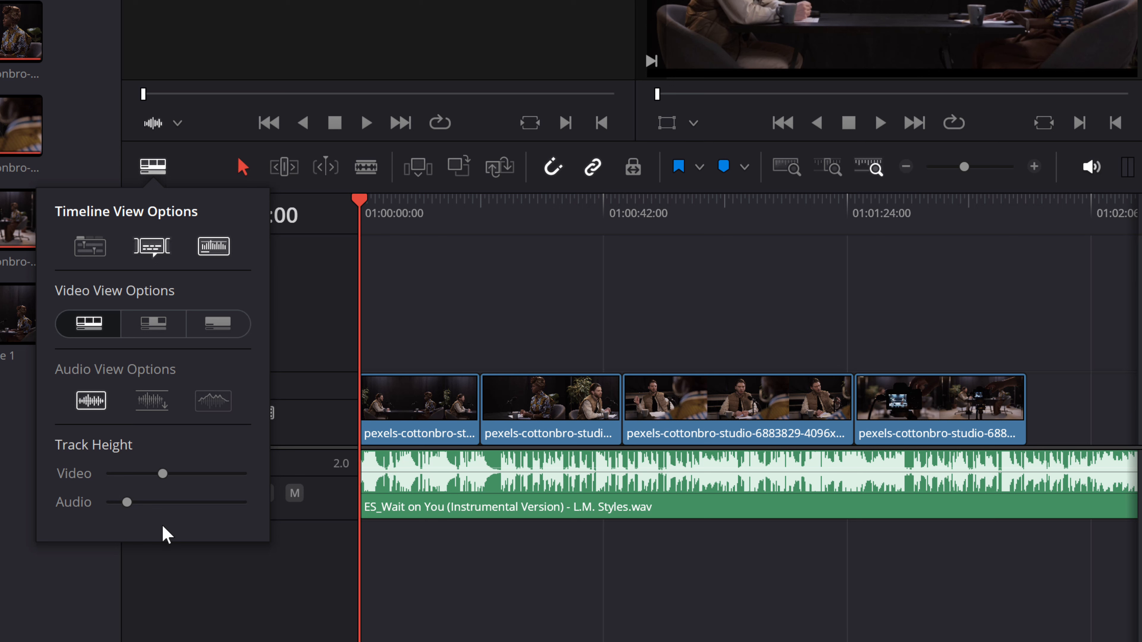
left_click(261, 593)
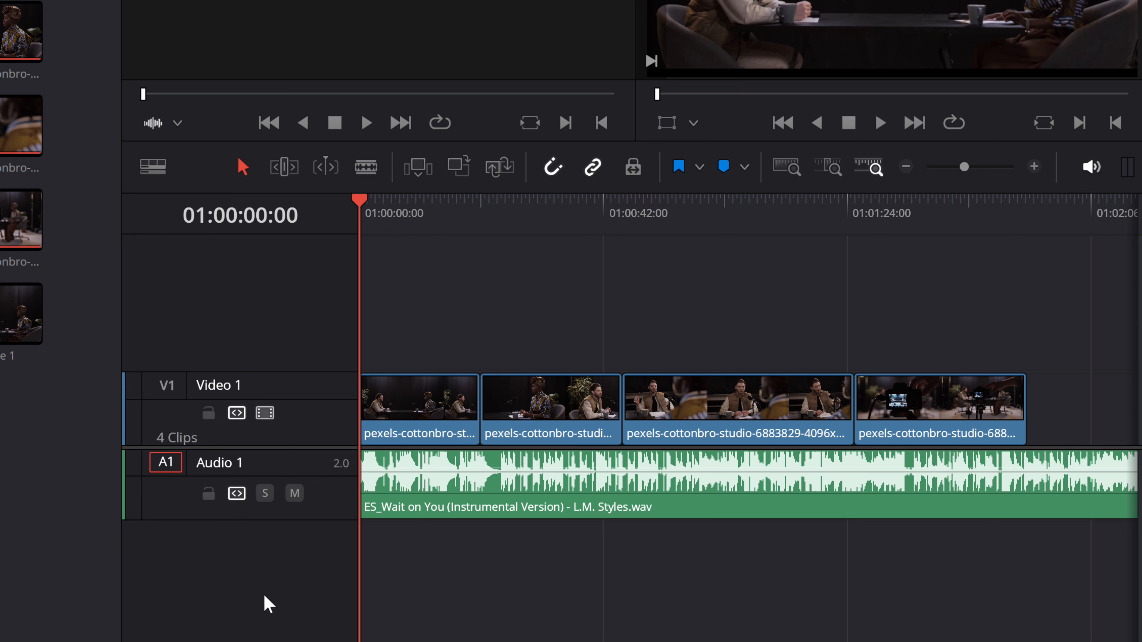
Fit the full extent of the timeline in view and switch to single viewer mode
left_click(797, 171)
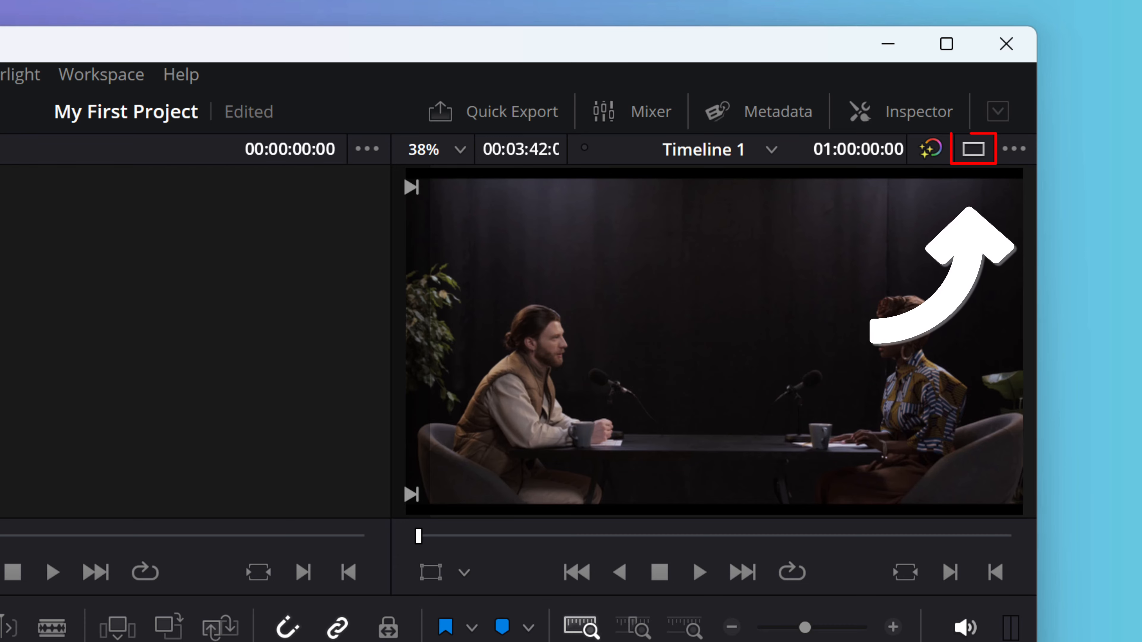
left_click(971, 153)
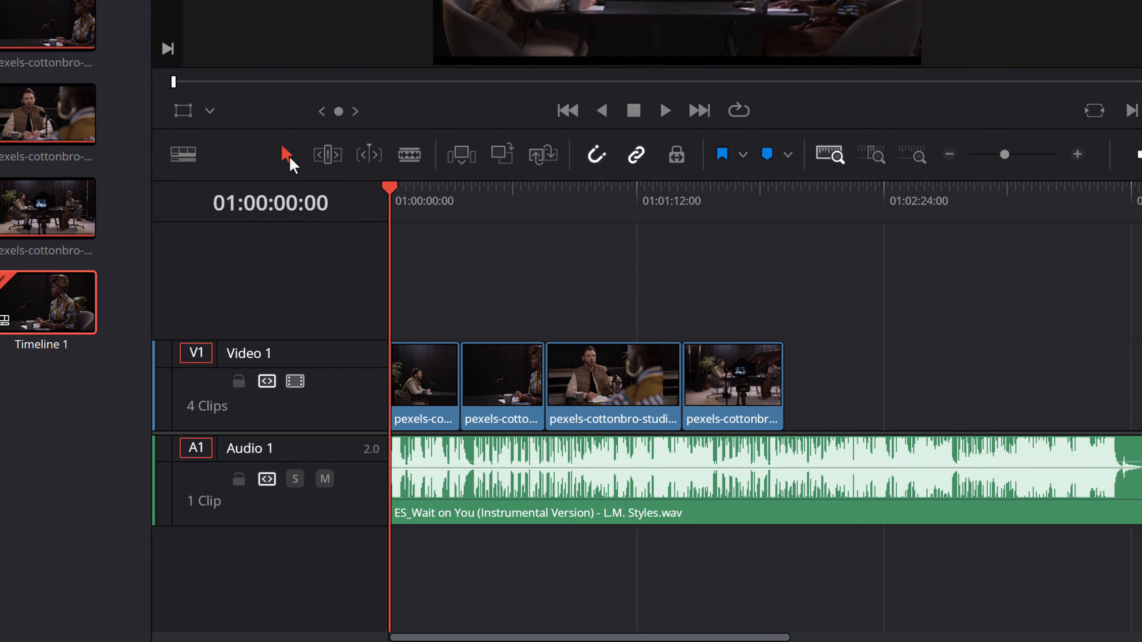
Try moving the first clip to a new video track above the others, and undo the clip moves
mouse_move(367, 321)
left_mouse_down()
mouse_move(366, 308)
mouse_move(610, 239)
mouse_move(721, 250)
mouse_move(747, 262)
mouse_move(752, 301)
mouse_move(746, 329)
mouse_move(654, 289)
mouse_move(369, 296)
mouse_move(368, 341)
left_mouse_up()
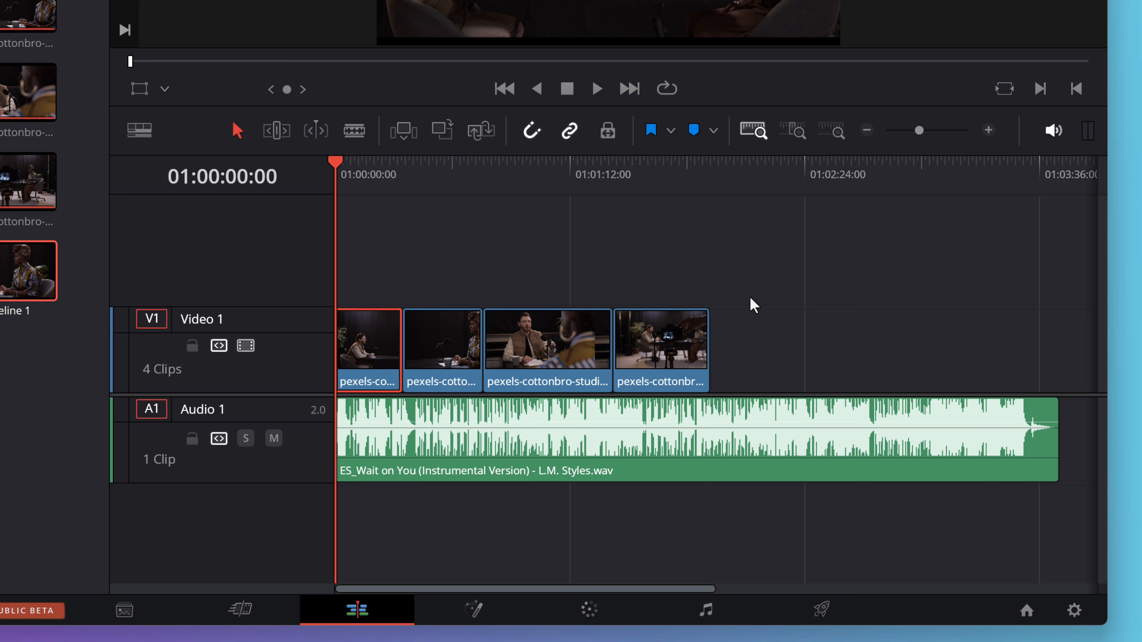
left_click_drag(811, 345, 345, 283)
left_click_drag(363, 356, 485, 294)
left_click(767, 344)
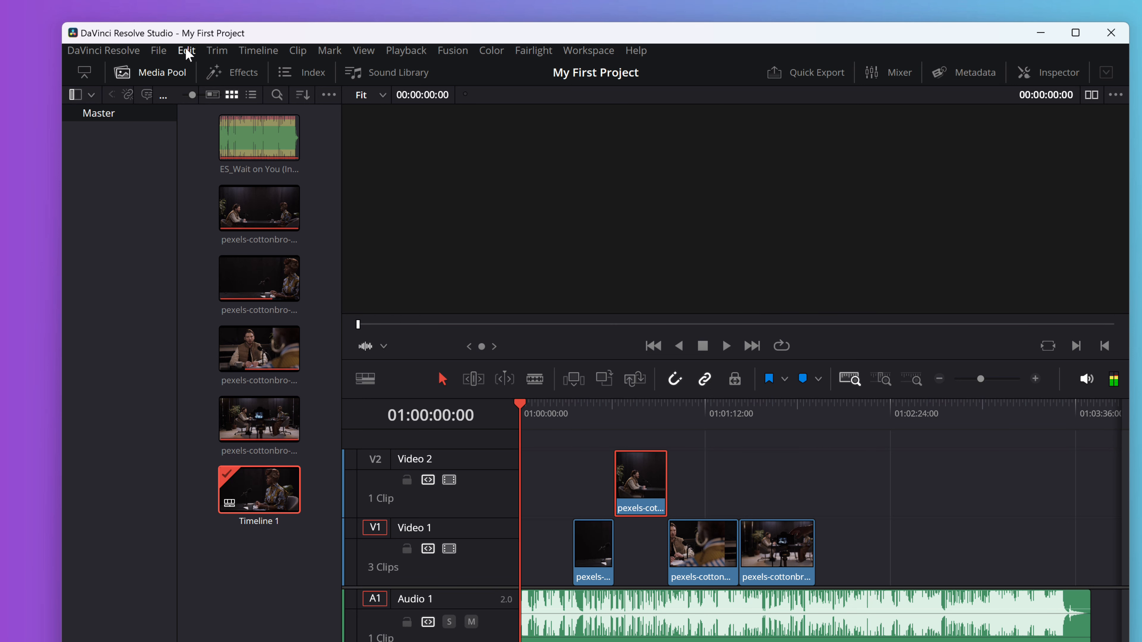
left_click(185, 50)
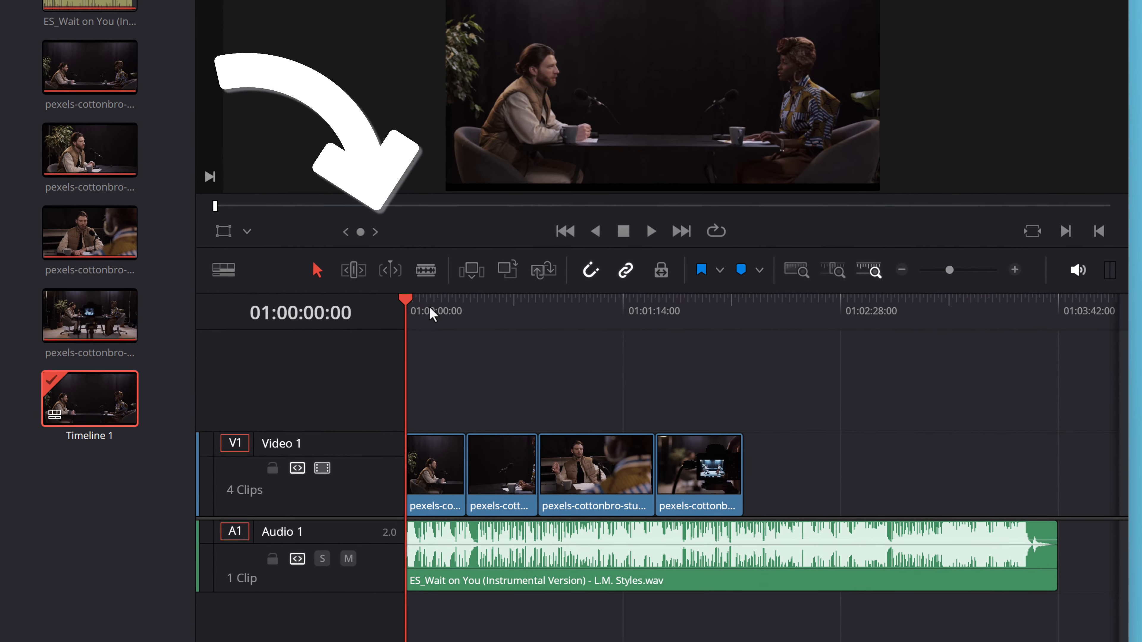
Cut the first video clip with the Blade tool near its start and again at 01:00:17:22
left_click(381, 231)
left_click_drag(937, 228, 946, 229)
left_click(382, 436)
left_click_drag(358, 260, 503, 260)
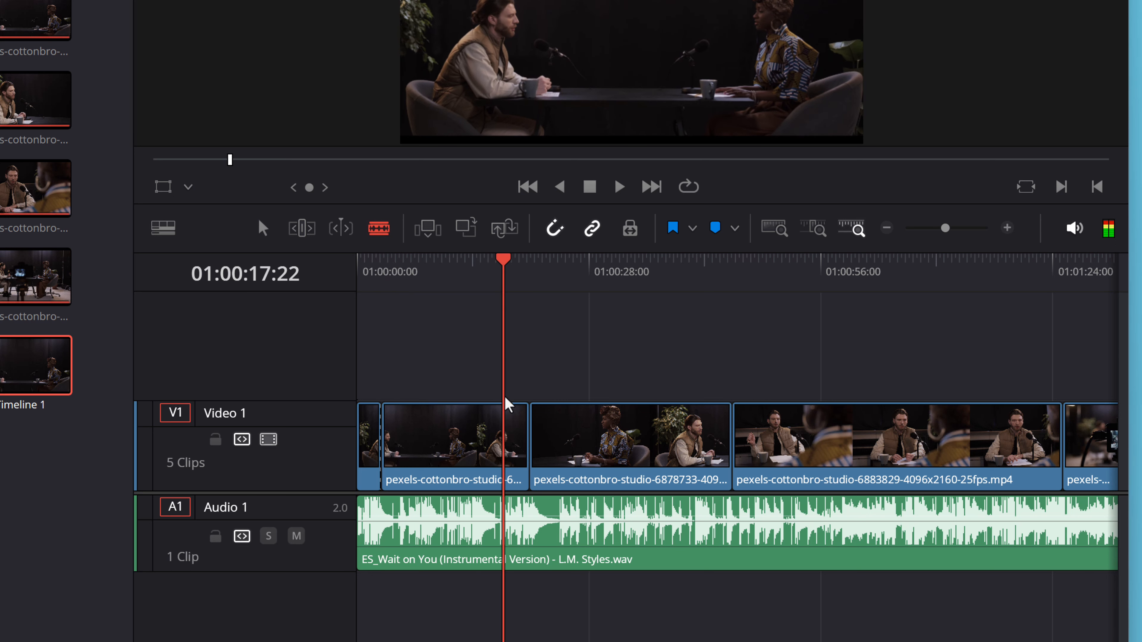
left_click(509, 418)
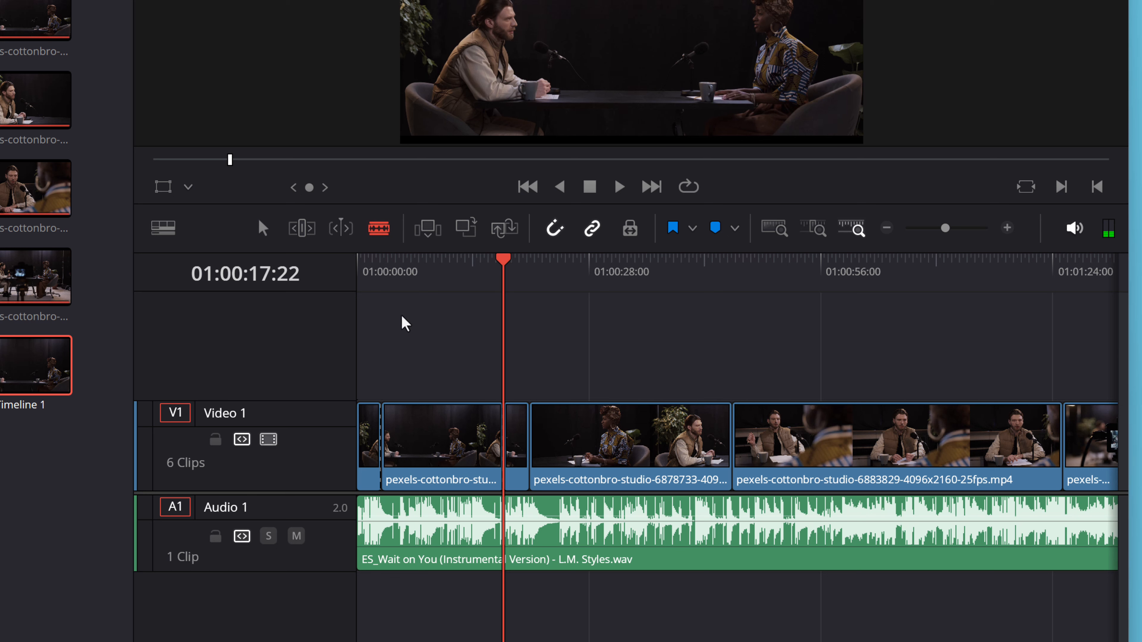
Delete the short opening and closing pieces cut from the first video clip
left_click(263, 229)
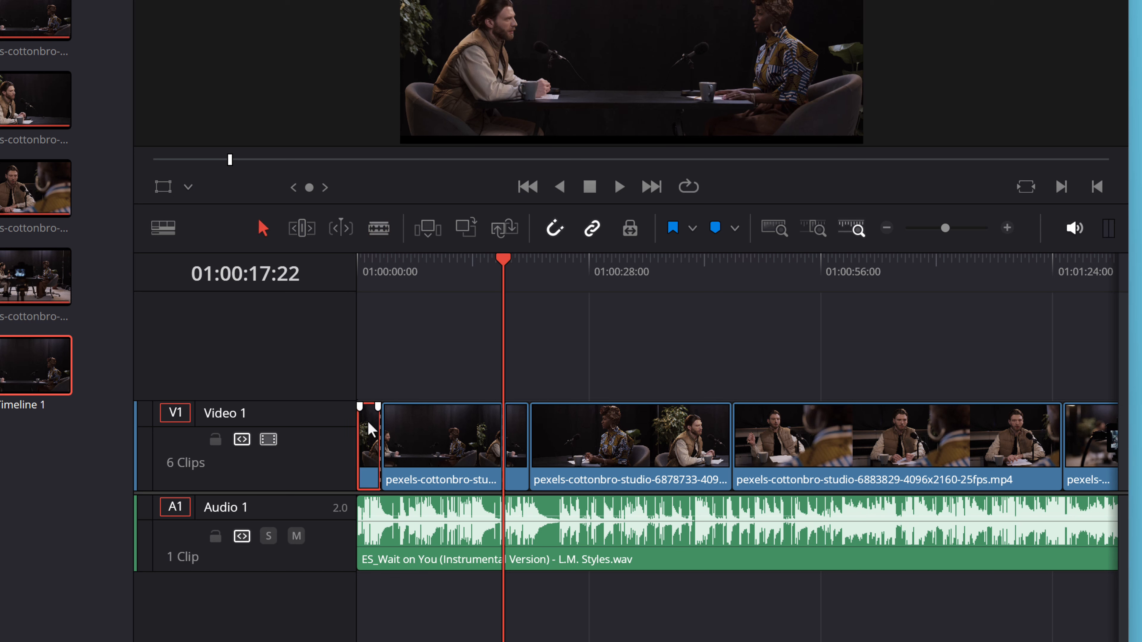
key("BackSpace")
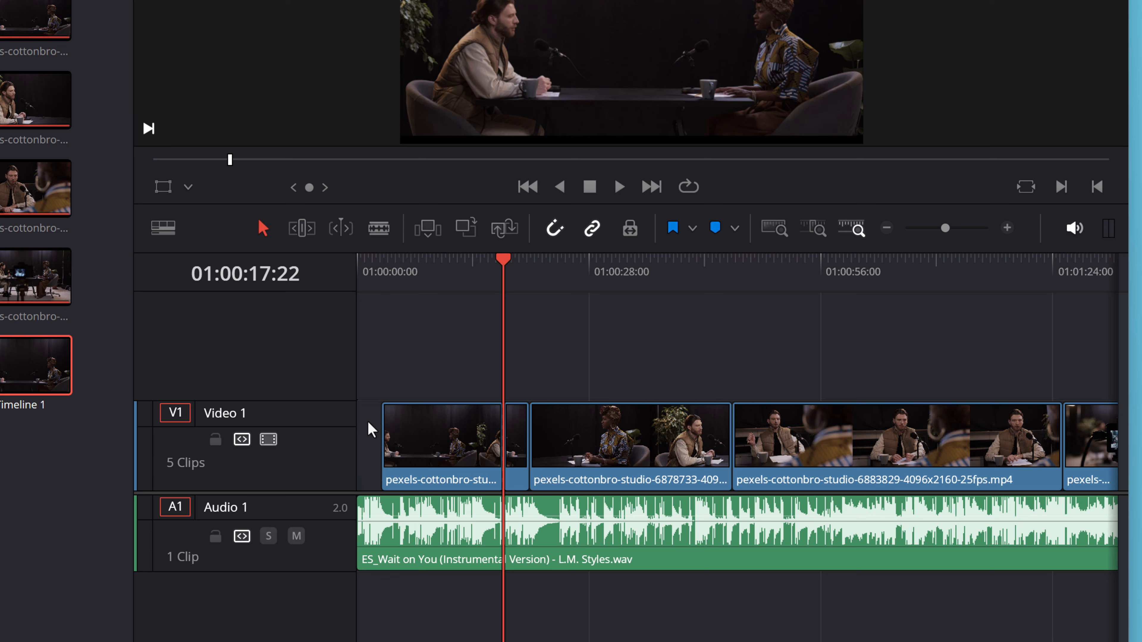
left_click(510, 441)
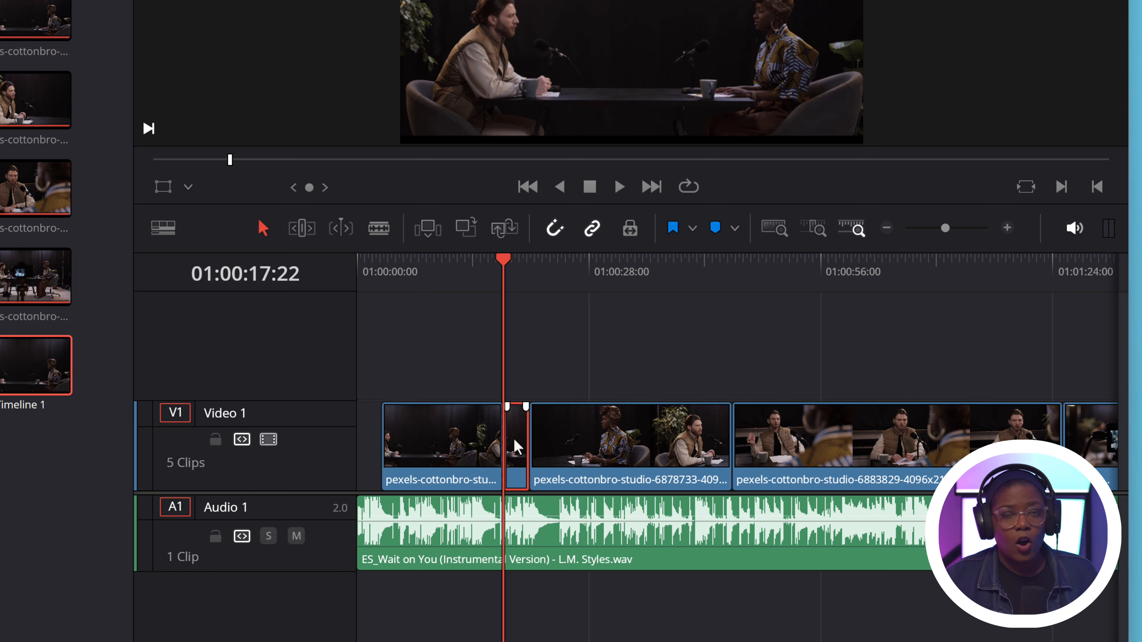
key("BackSpace")
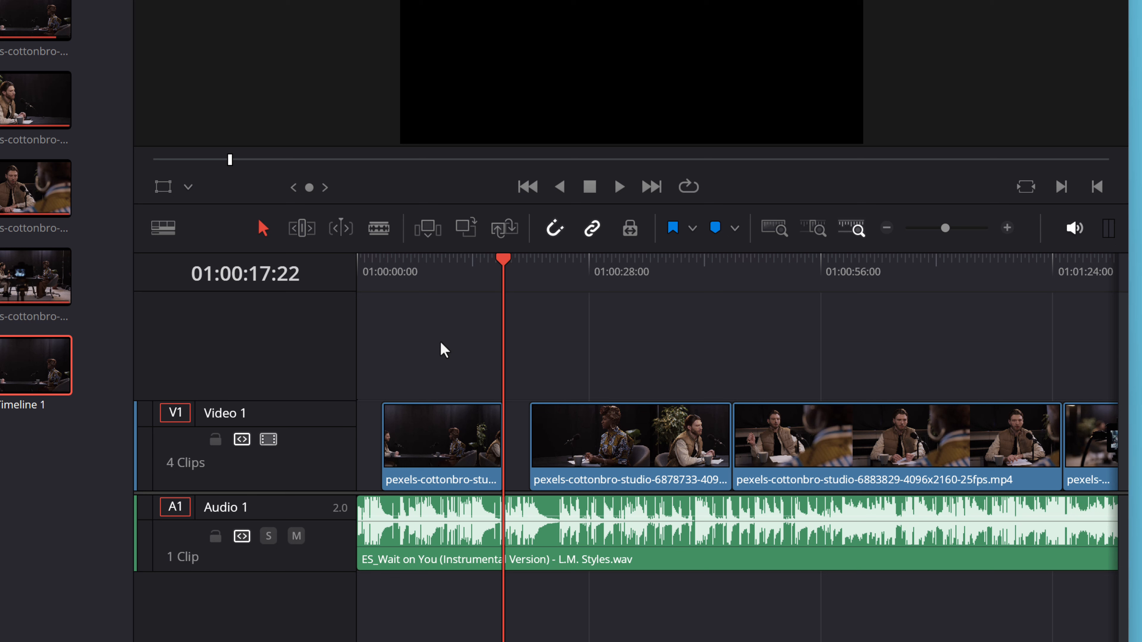
Try a blade cut near the start of the second video clip, and undo it
left_click(378, 228)
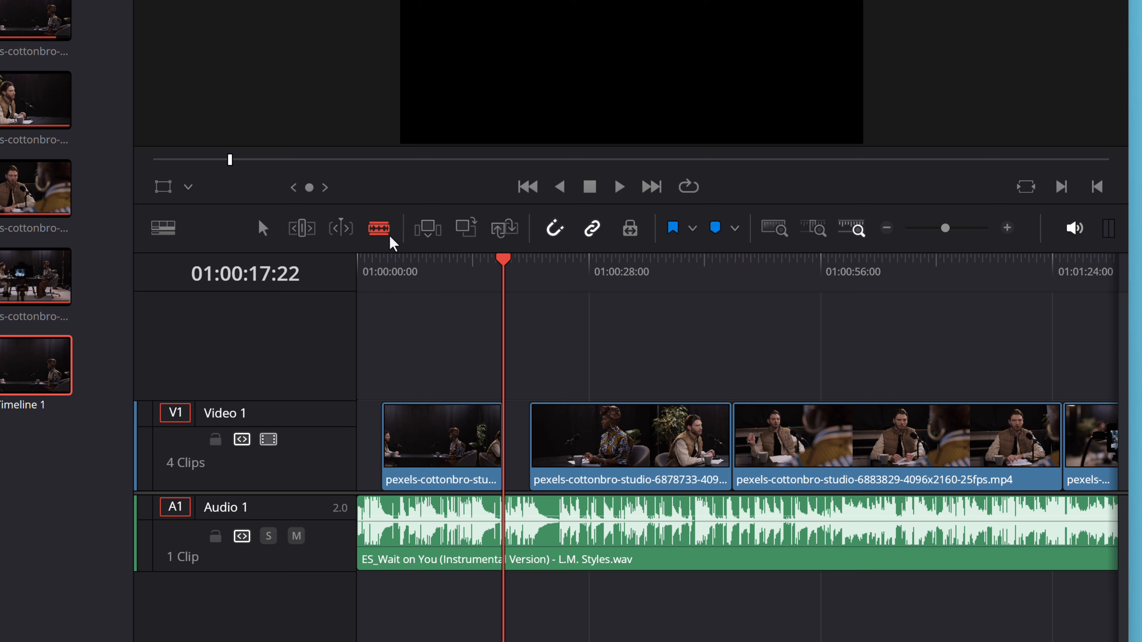
left_click(550, 435)
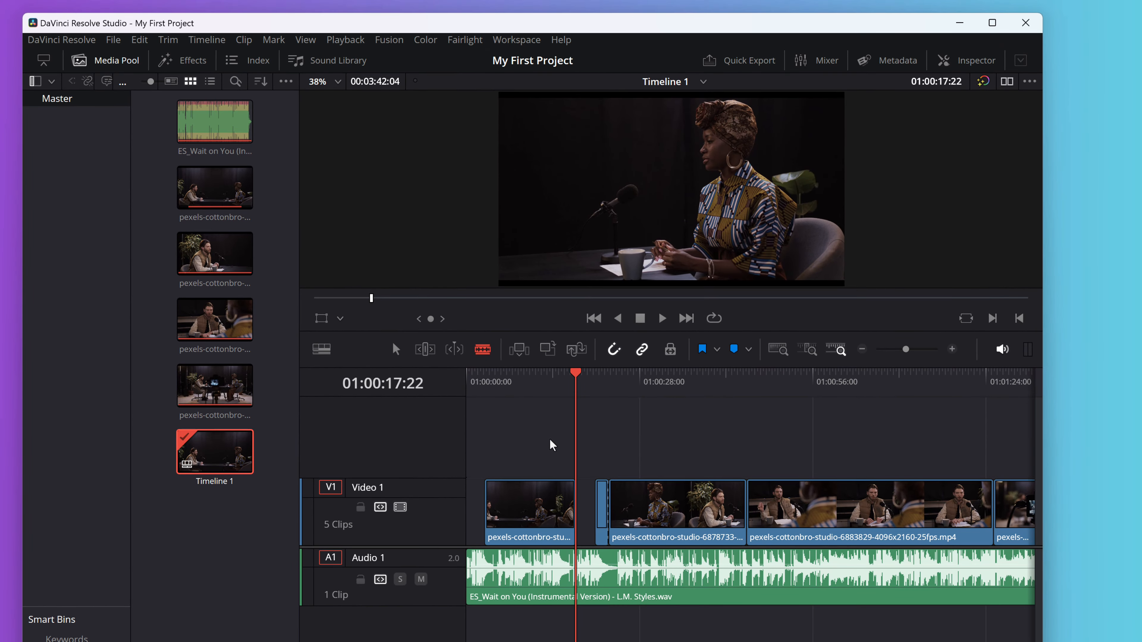
left_click(139, 40)
left_click(157, 56)
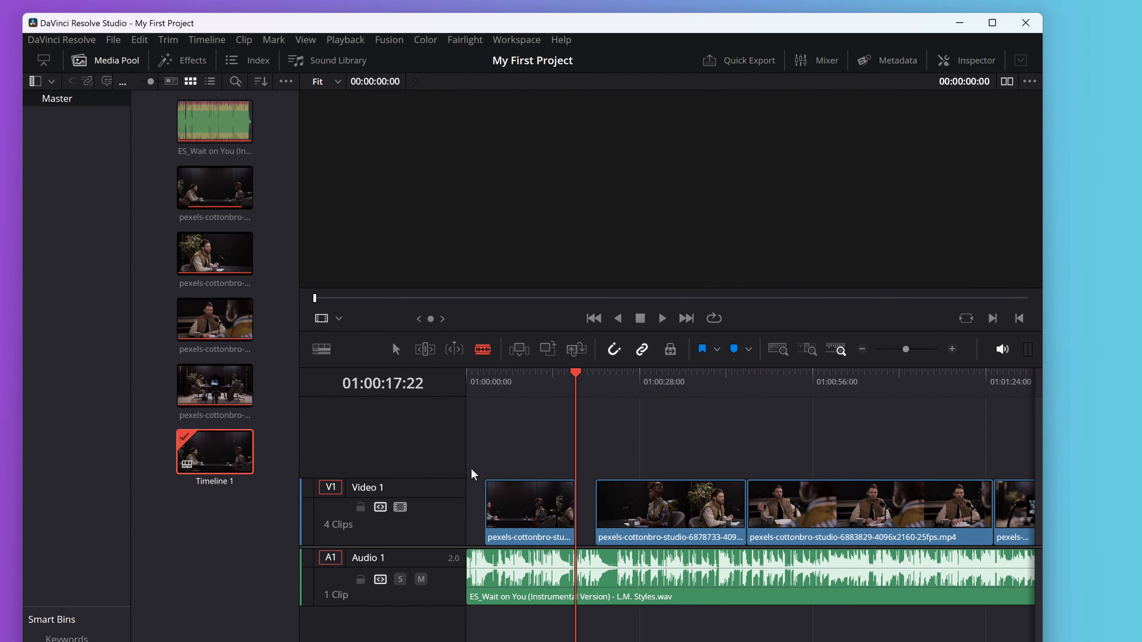
Close the gap after the trimmed first clip and shift all four video clips to the timeline's start
key("a")
left_click_drag(533, 513, 570, 513)
left_click_drag(904, 350, 898, 351)
left_click_drag(928, 515, 519, 497)
left_click_drag(560, 517, 534, 519)
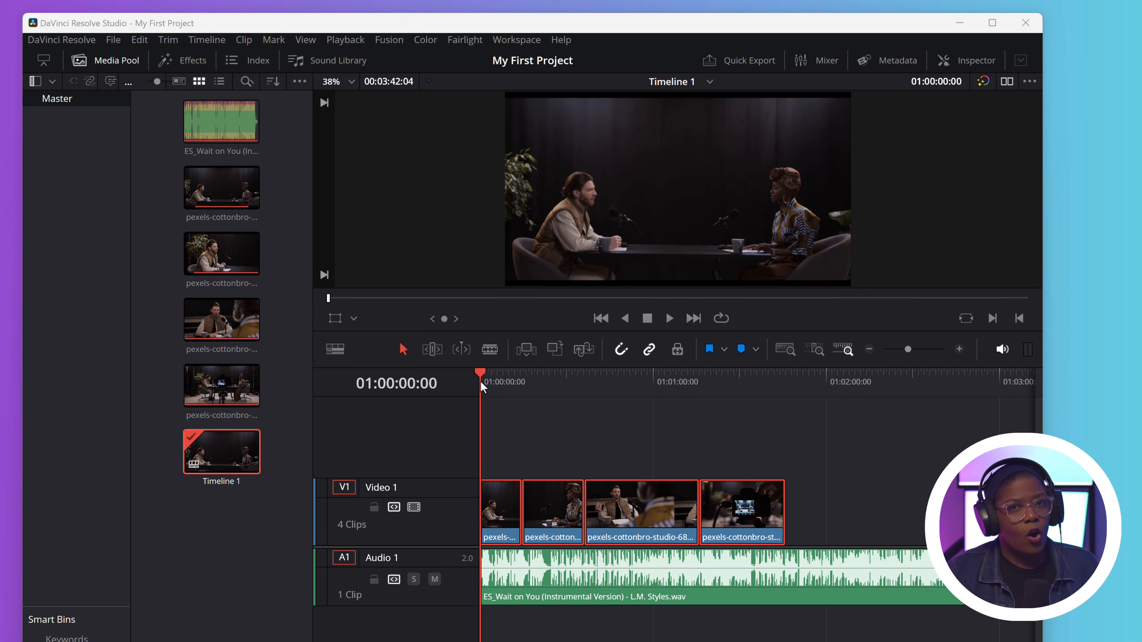
left_click(499, 421)
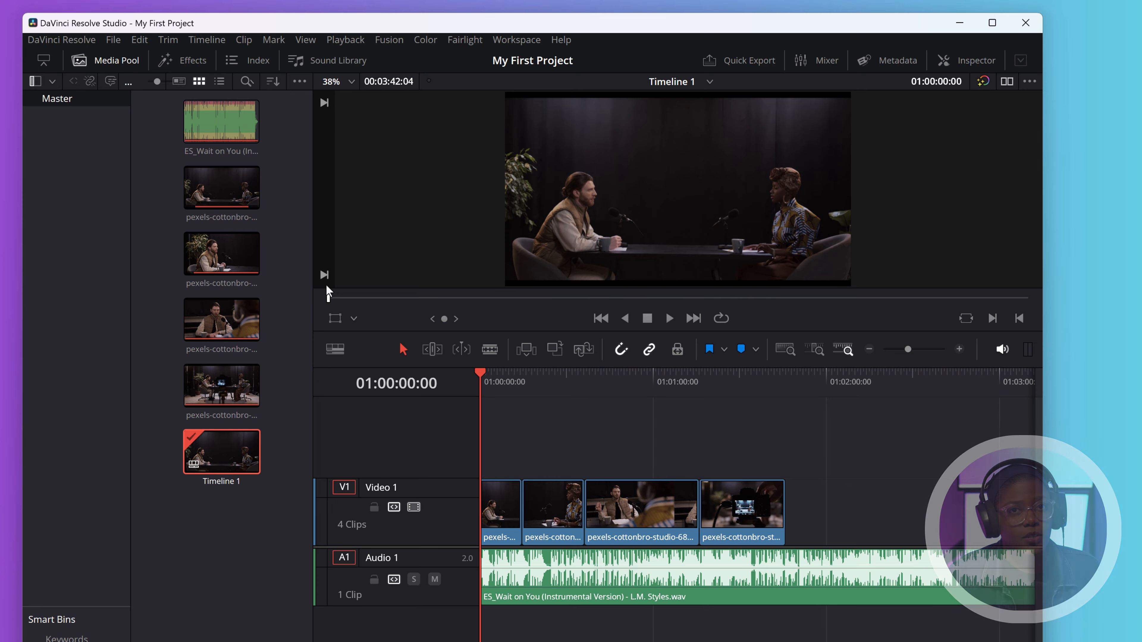
Show the effects library with the media pool hidden, and display the Video Transitions
left_click(221, 187)
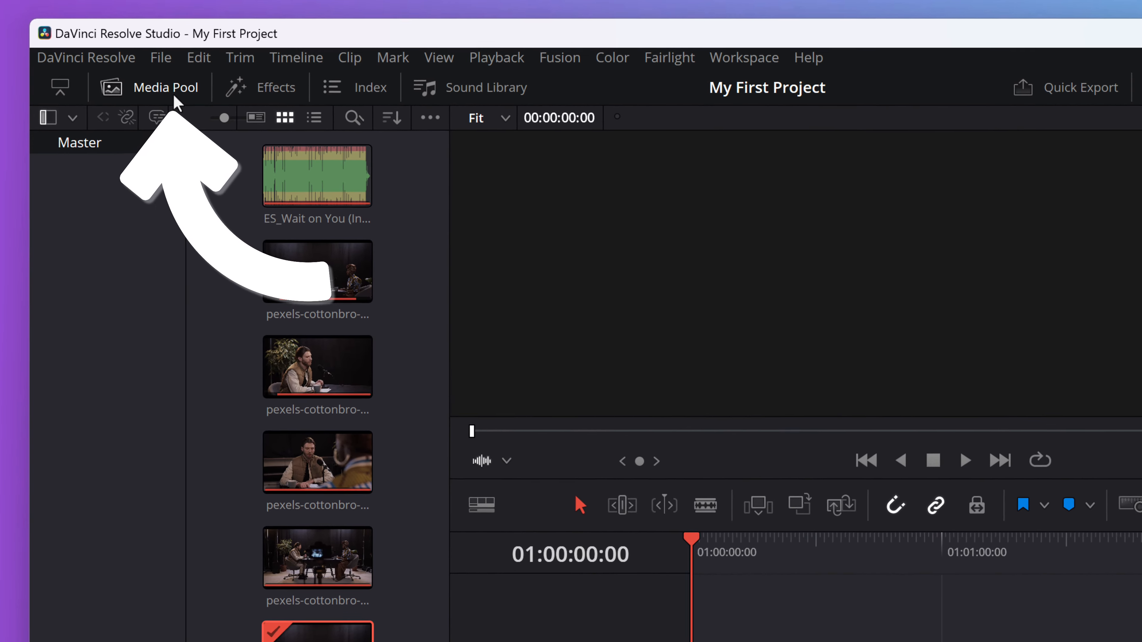
left_click(185, 103)
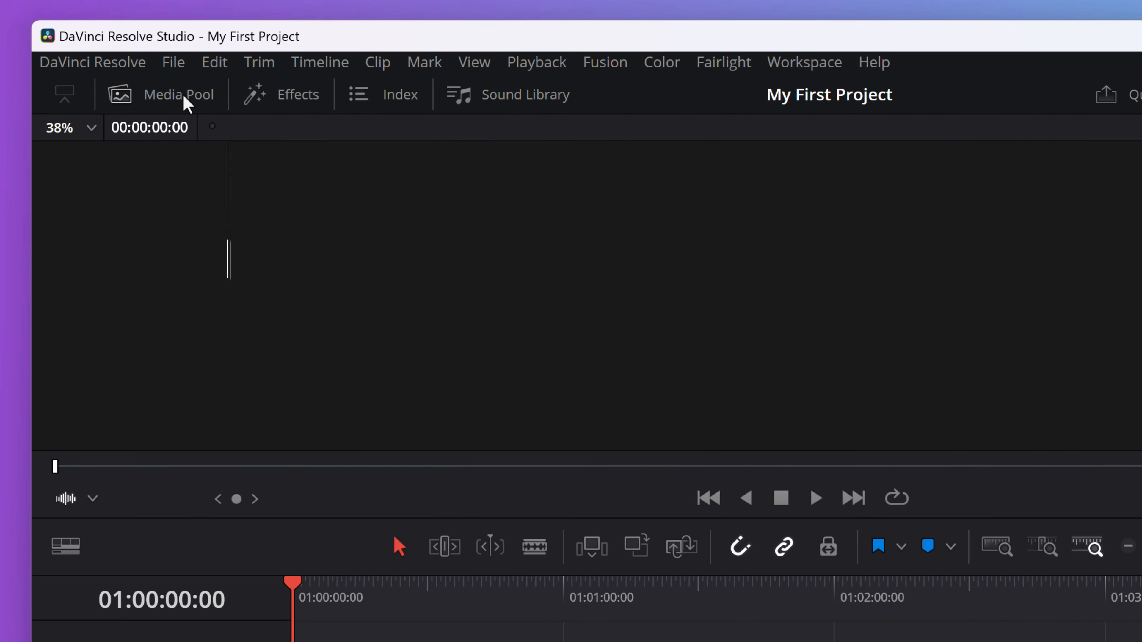
left_click(286, 104)
left_click(179, 95)
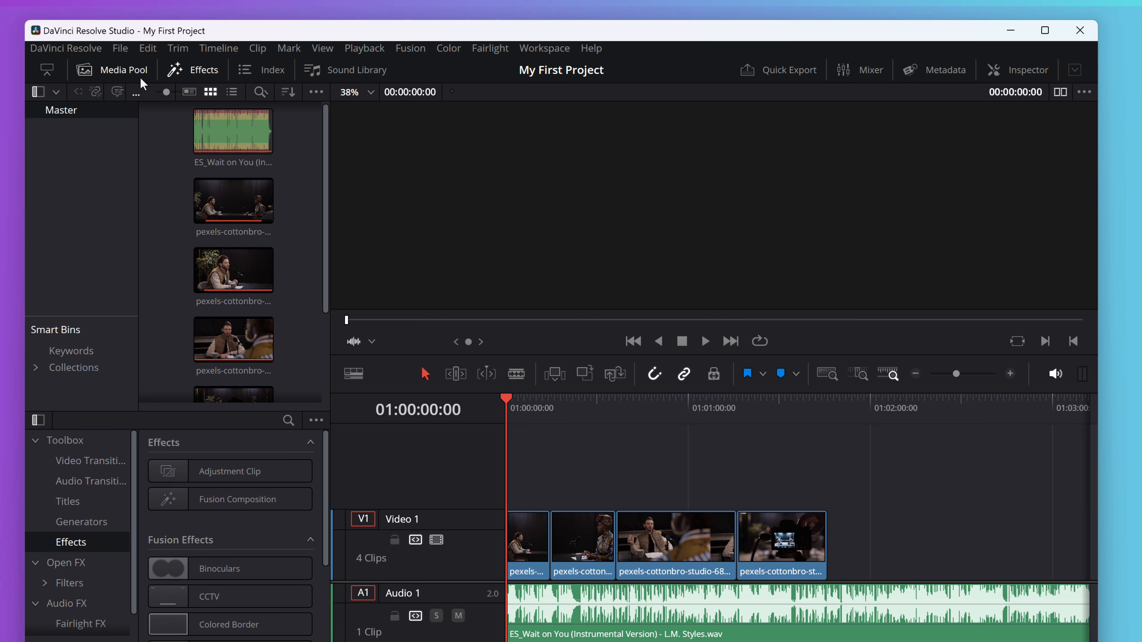
left_click(141, 78)
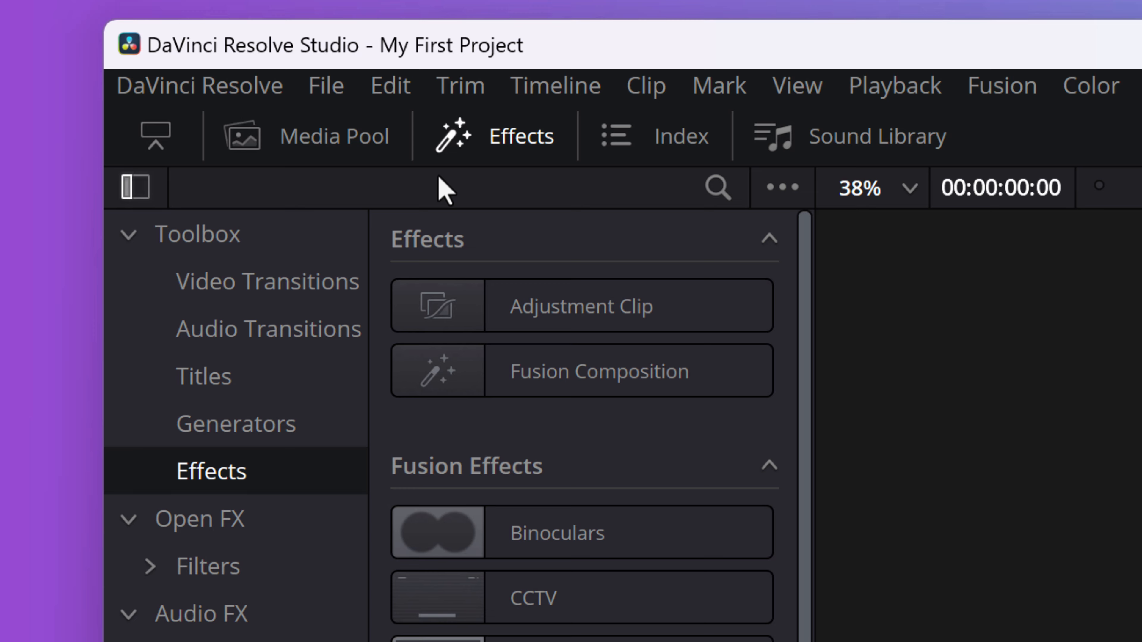
left_click(318, 284)
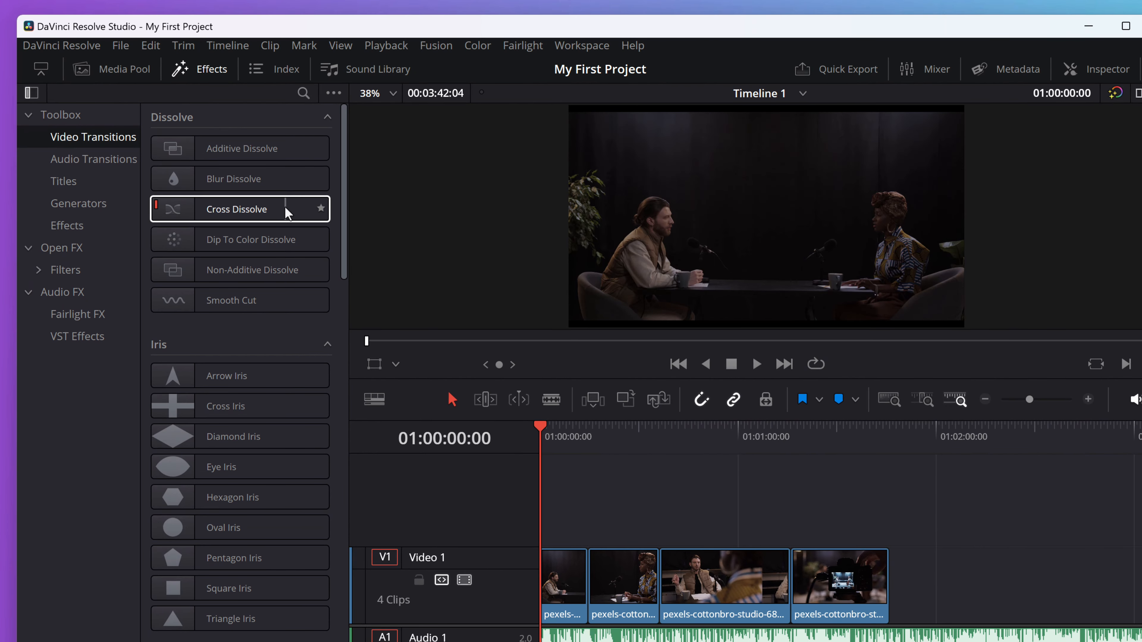
Apply a Cross Dissolve transition at the cut between the first and second clips on Video 1
left_click_drag(285, 206, 588, 575)
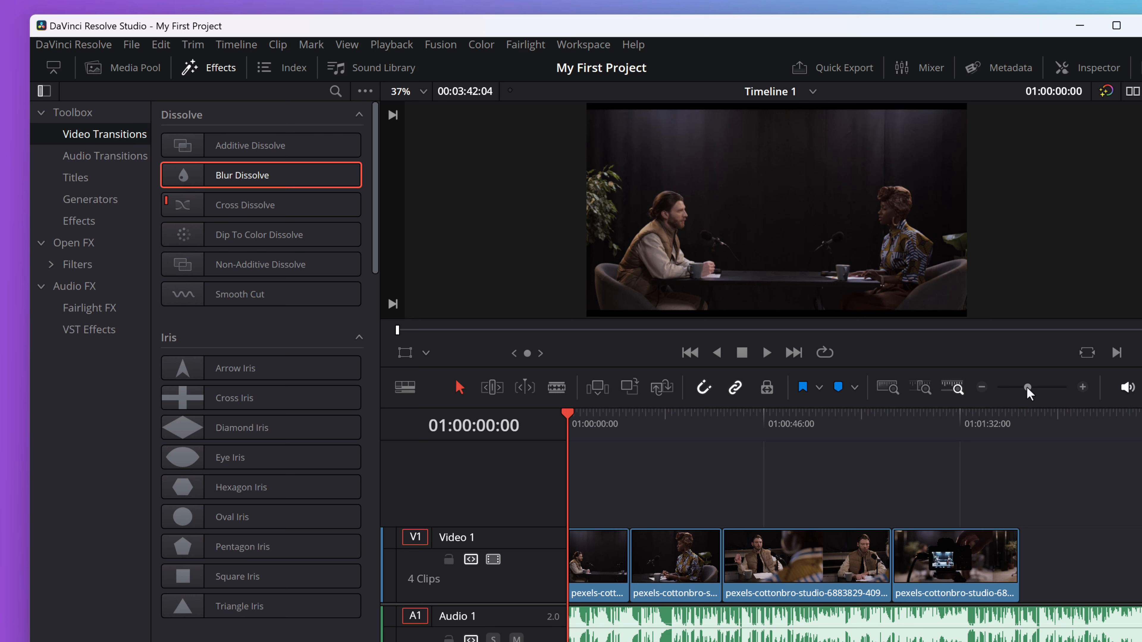
left_click_drag(1027, 388, 1031, 392)
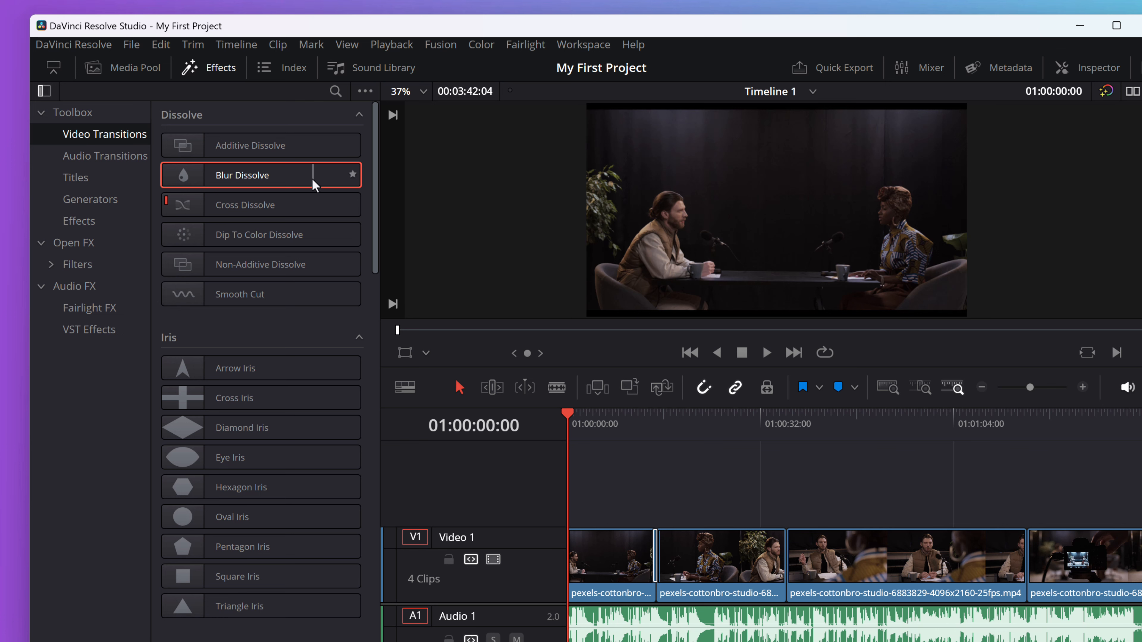
Try to apply a Blur Dissolve transition at the cut between the second and third clips on Video 1
left_click_drag(311, 177, 792, 567)
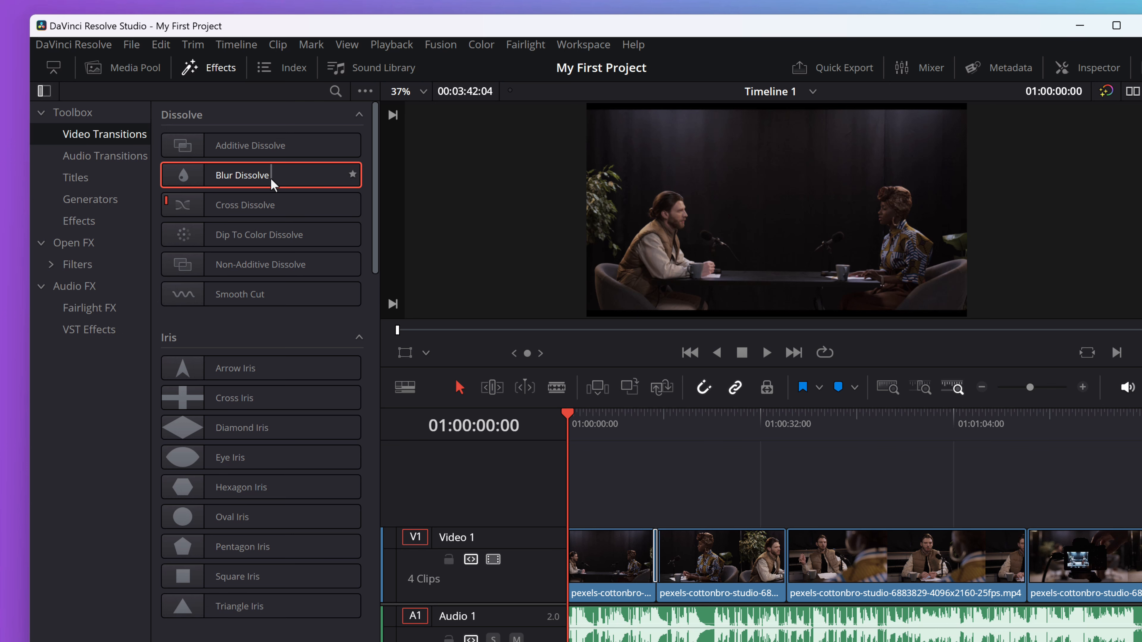
left_click_drag(272, 183, 796, 578)
left_click_drag(288, 187, 798, 575)
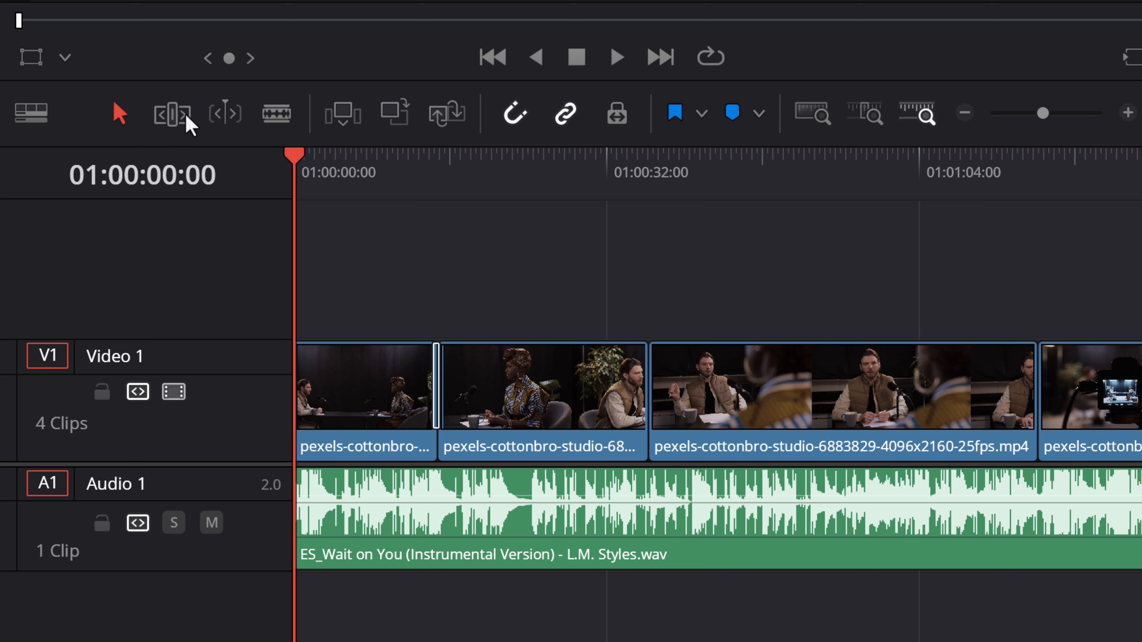
Ripple-trim the end of the second video clip back to about 01:00:30 in Trim Edit Mode
left_click(186, 115)
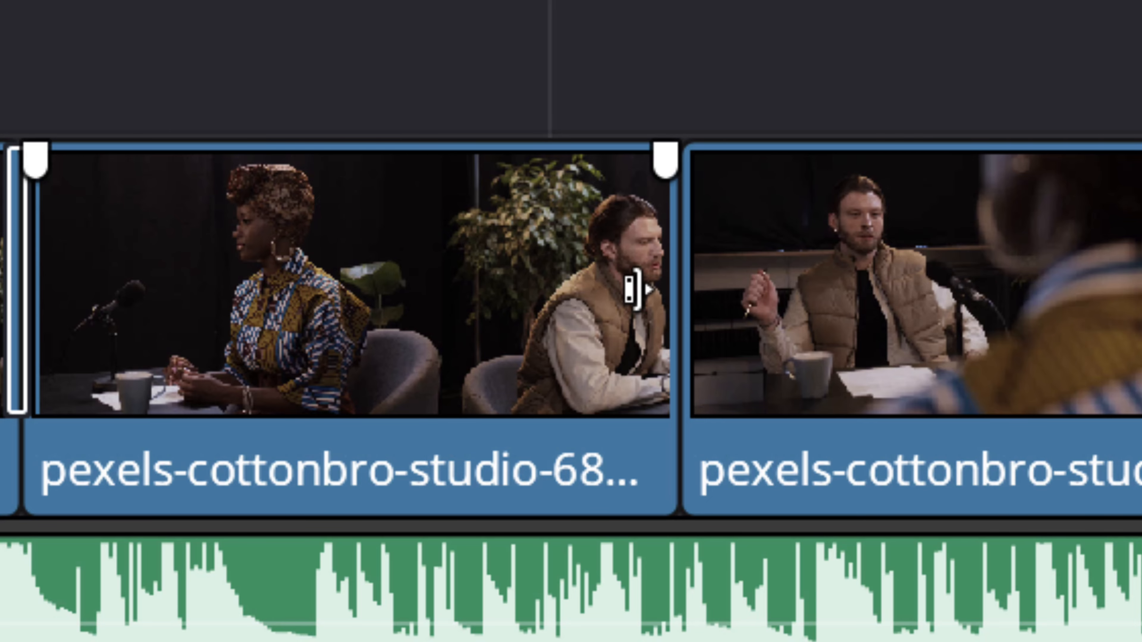
left_click(634, 288)
left_click_drag(634, 288, 418, 351)
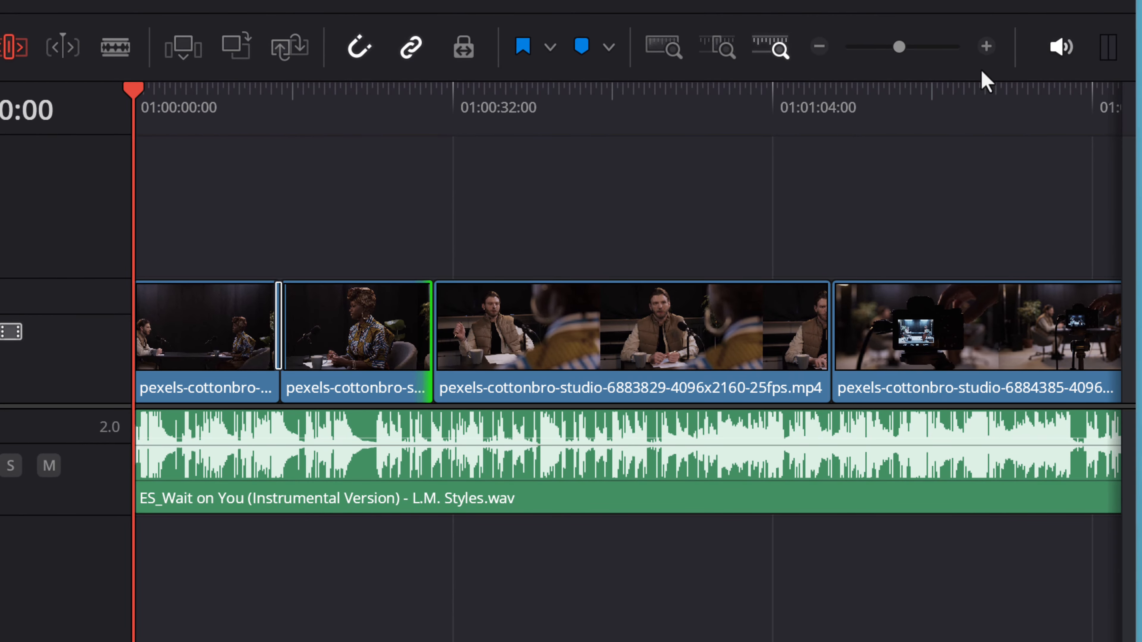
Apply a Blur Dissolve transition at the start of the third clip on Video 1
left_click_drag(898, 46, 910, 48)
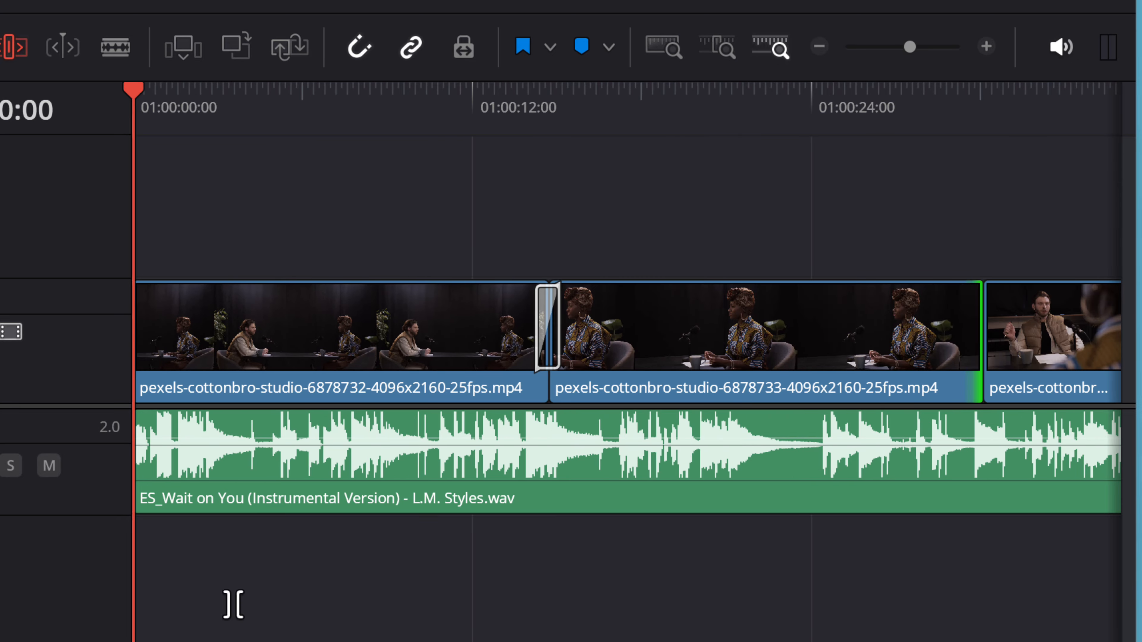
scroll(234, 605, "right", 8)
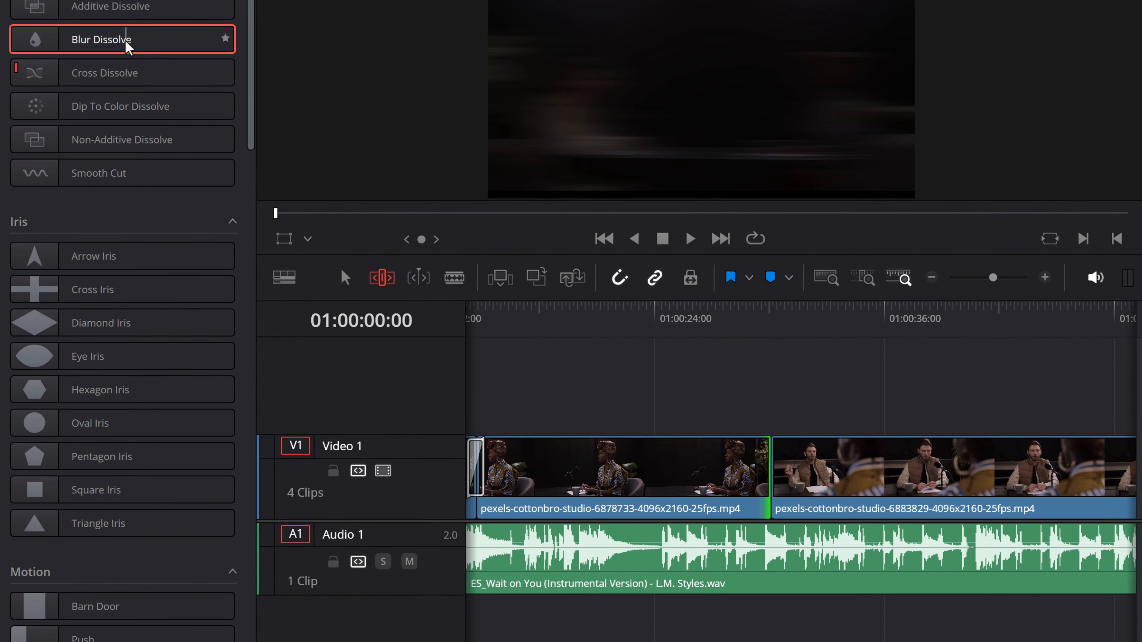
left_click_drag(0, 0, 720, 453)
left_click_drag(773, 492, 784, 491)
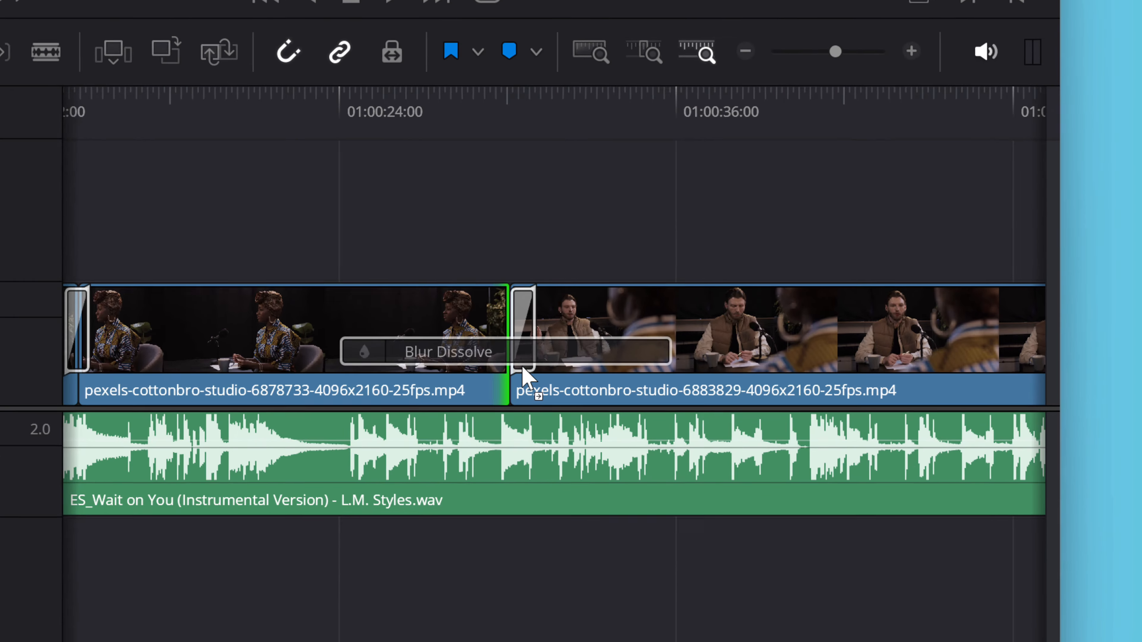
Lengthen the Blur Dissolve on the third clip and ripple-trim the second clip's end back to about 01:00:23
left_click_drag(430, 308, 632, 319)
left_click_drag(361, 309, 245, 315)
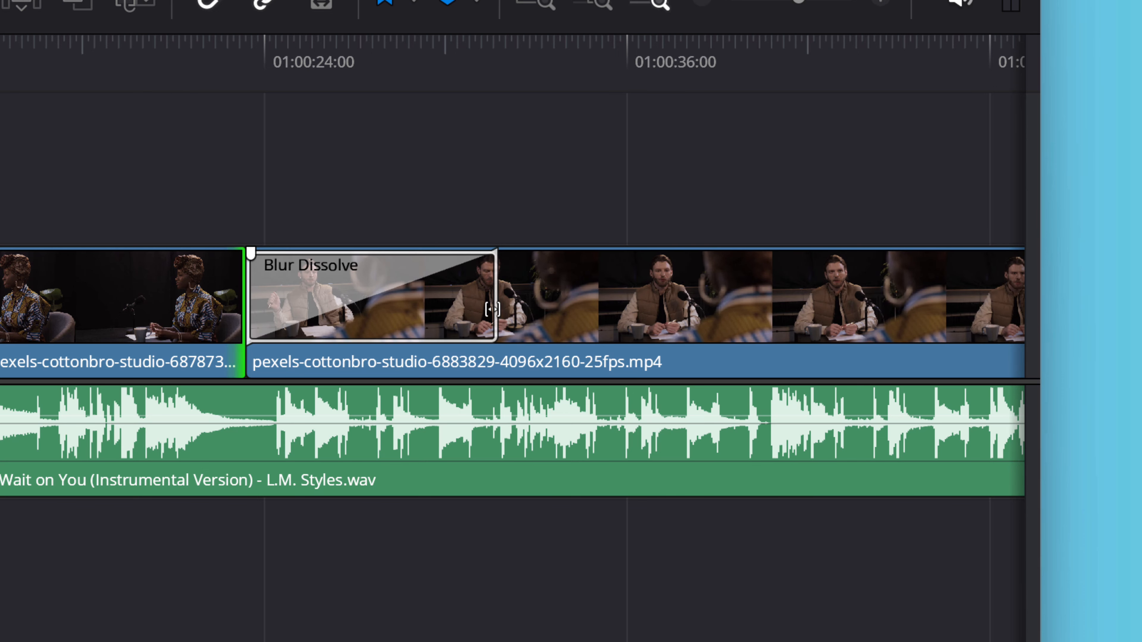
Extend the Blur Dissolve on the third clip to about 13 seconds, and delete the transition
left_click_drag(493, 309, 631, 328)
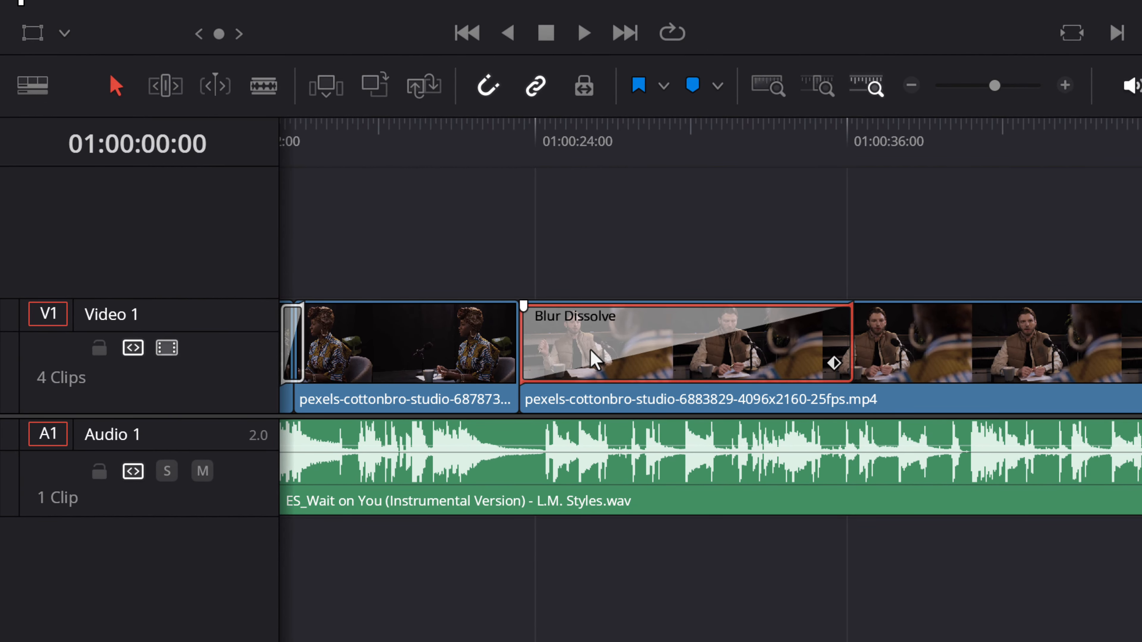
key("Delete")
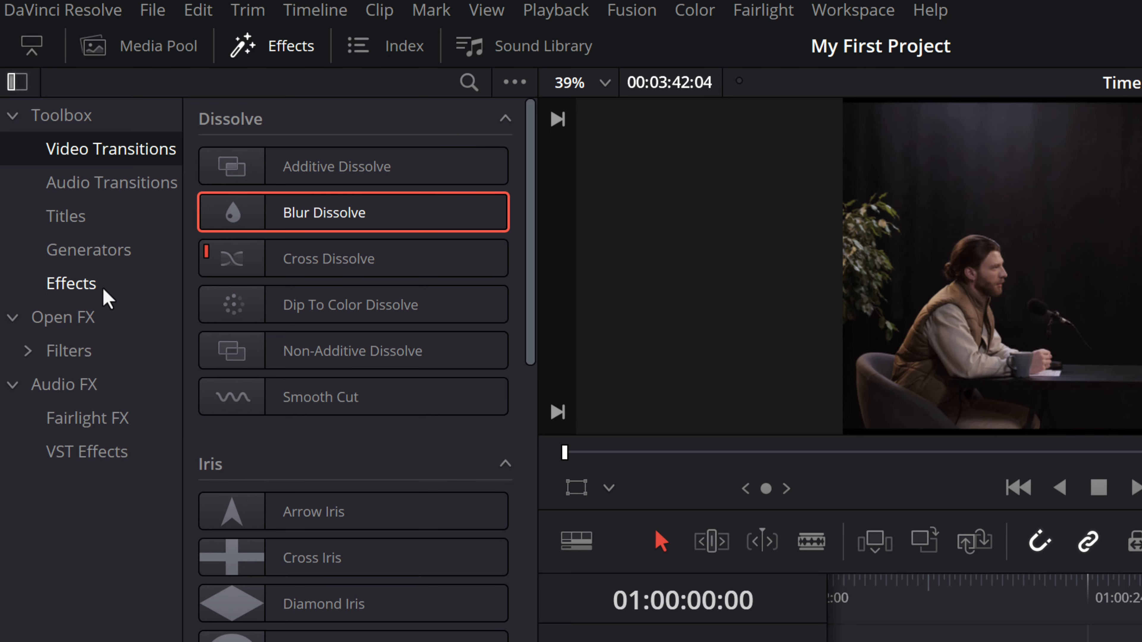
Apply the Video Camera effect from the Fusion Effects to the third clip on Video 1
left_click(102, 288)
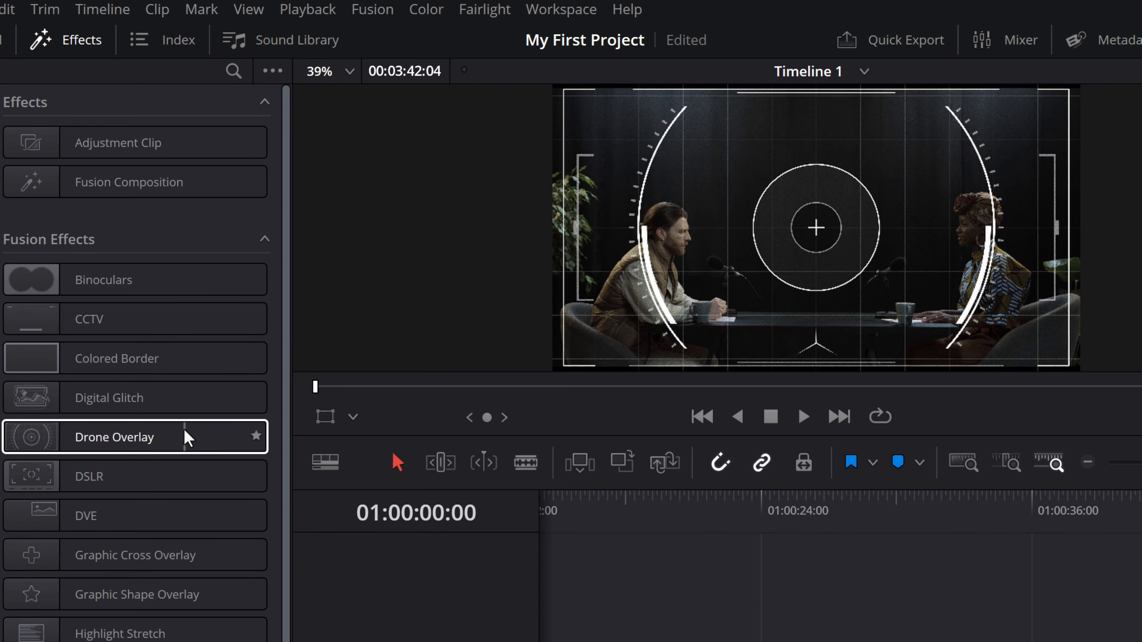
scroll(198, 562, "down", 2)
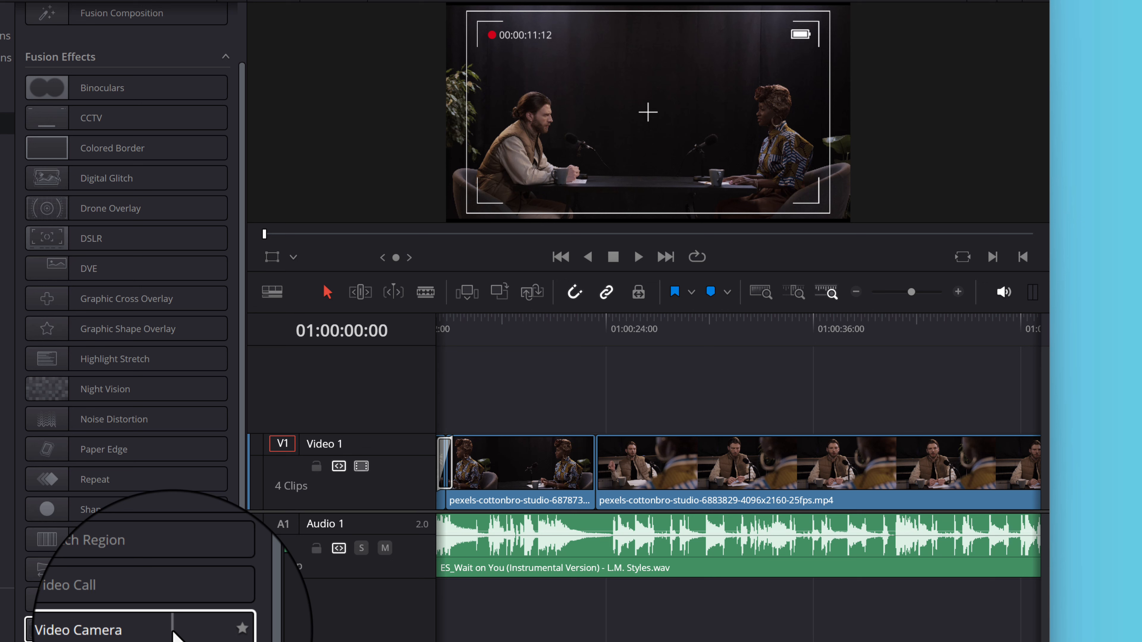
left_click(173, 632)
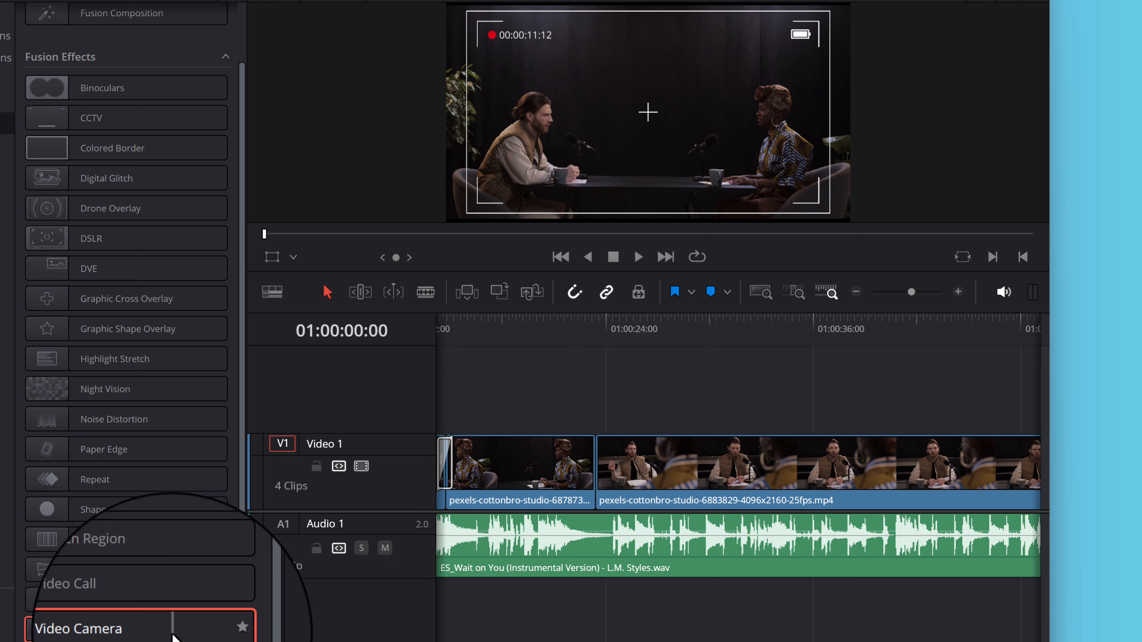
left_click_drag(172, 634, 750, 477)
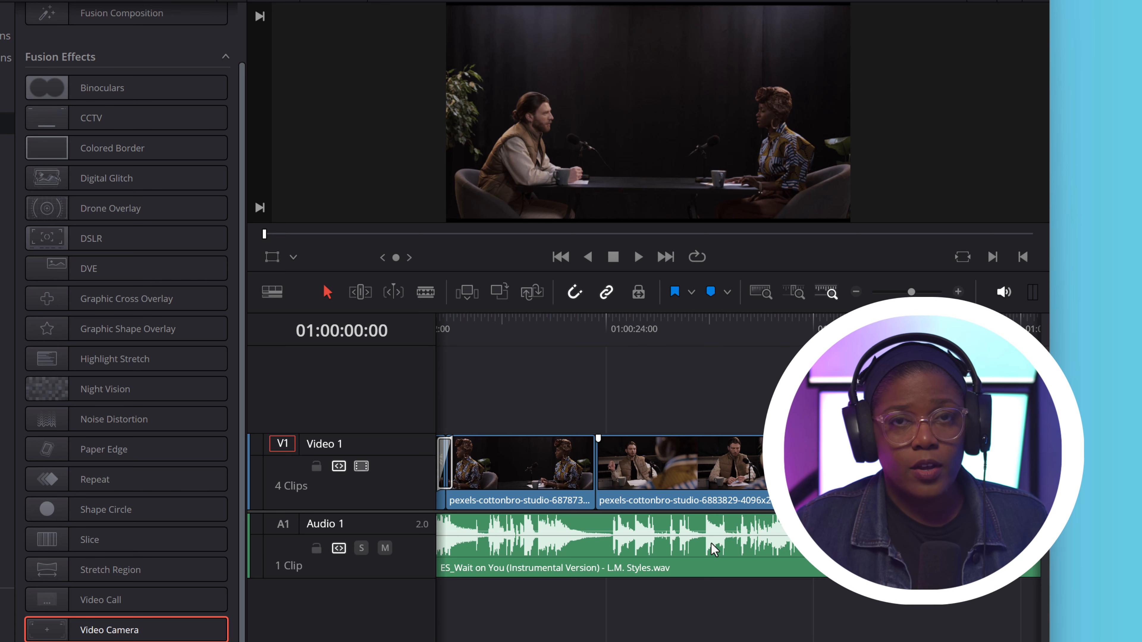
Move the playhead to the start of the third clip to preview its Video Camera overlay
scroll(714, 550, "right", 1)
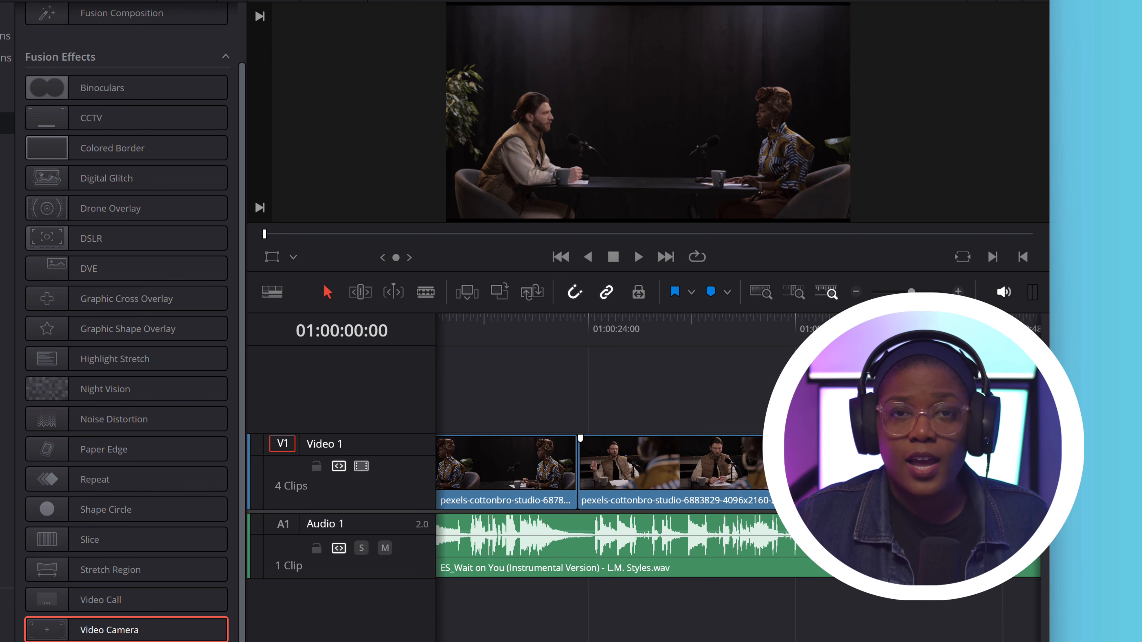
scroll(602, 504, "right", 4)
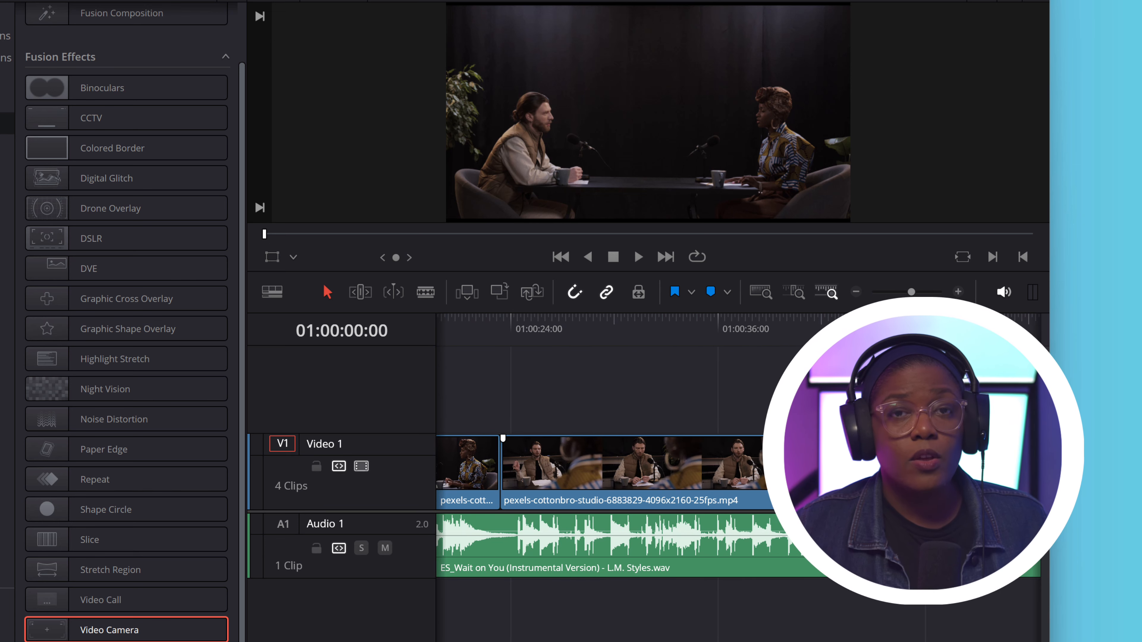
scroll(603, 503, "left", 2)
scroll(602, 504, "right", 2)
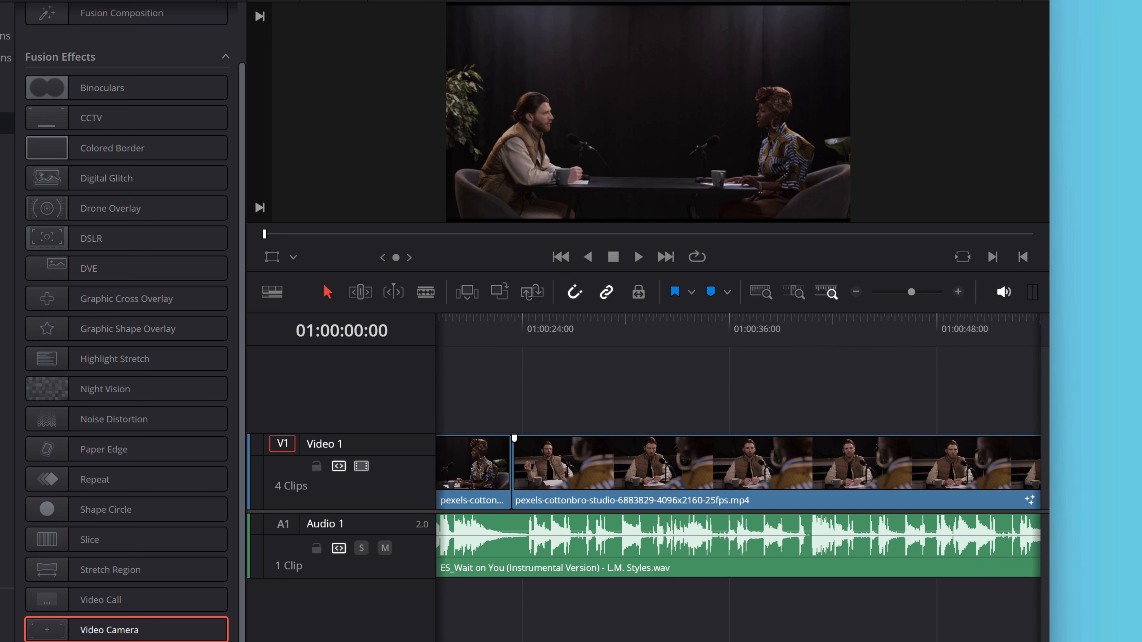
scroll(459, 325, "right", 3)
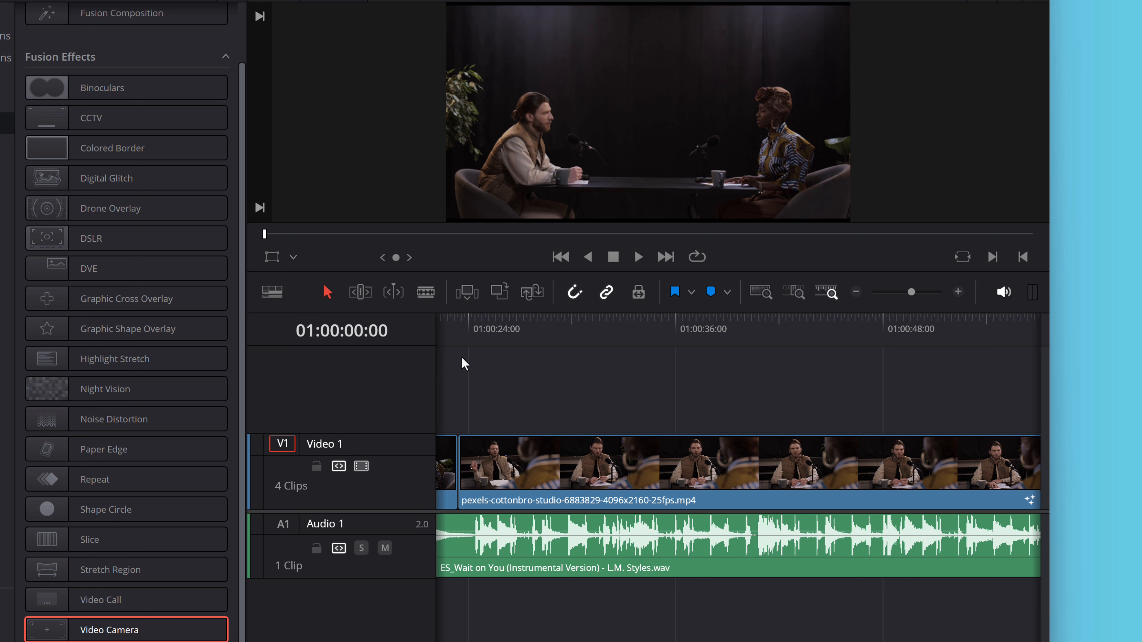
left_click(457, 323)
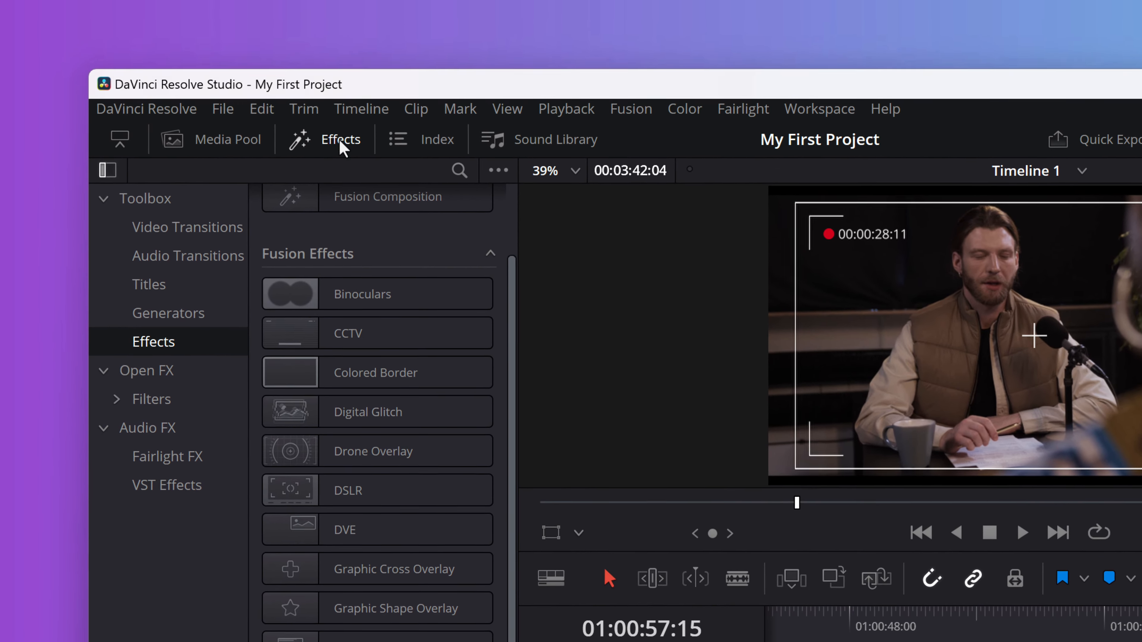
Show the Inspector at its expanded height with the effects library hidden
left_click(274, 76)
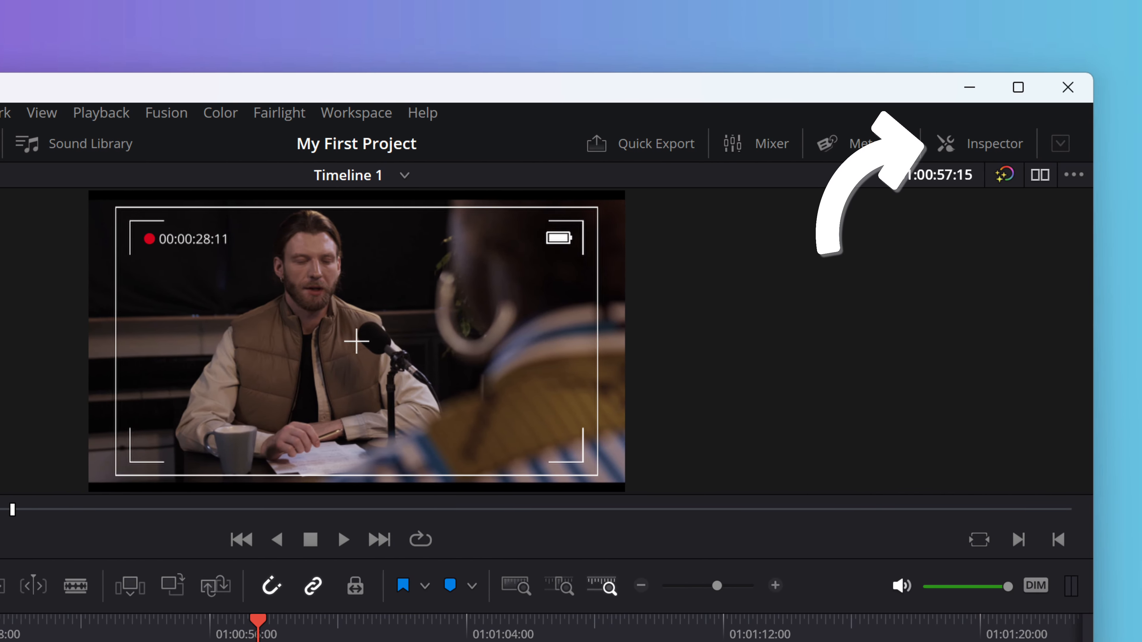
left_click(996, 156)
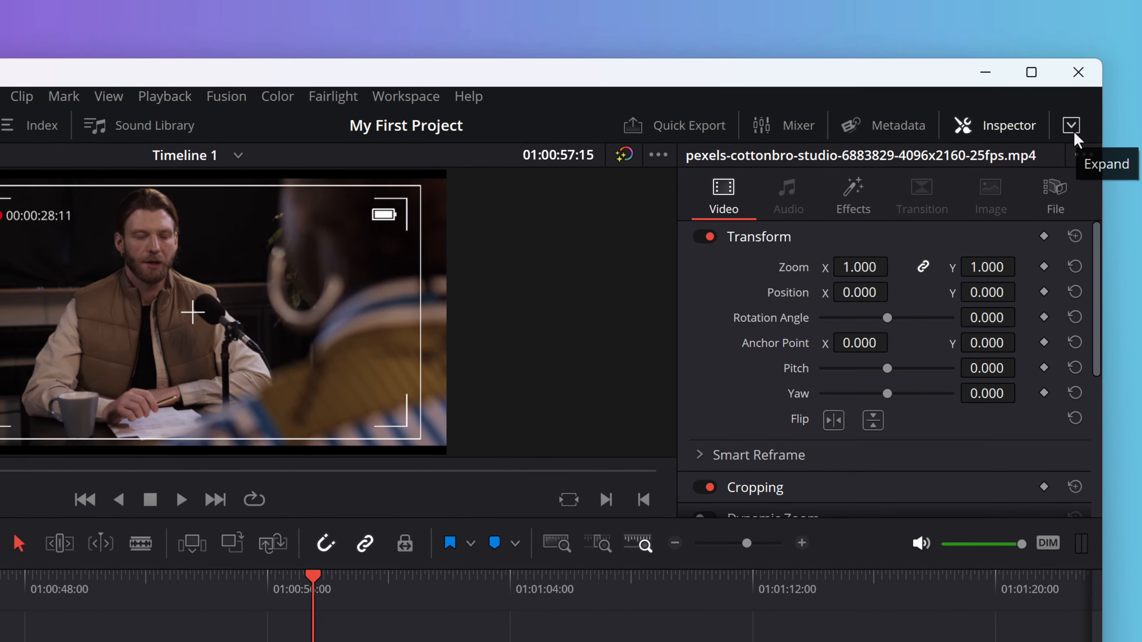
left_click(1060, 147)
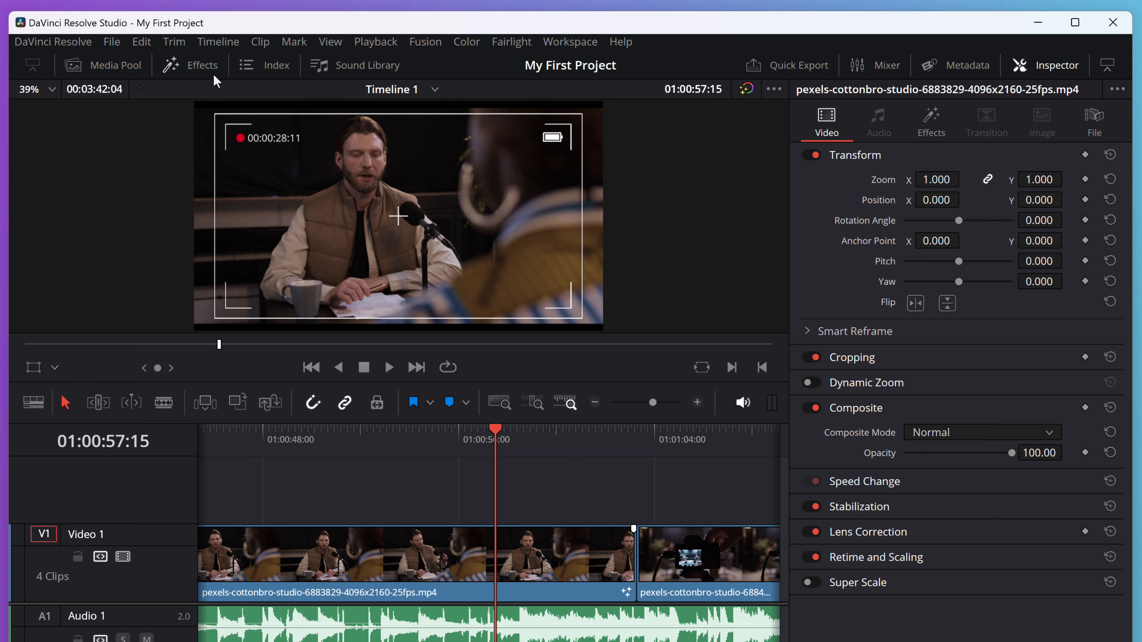
left_click(191, 66)
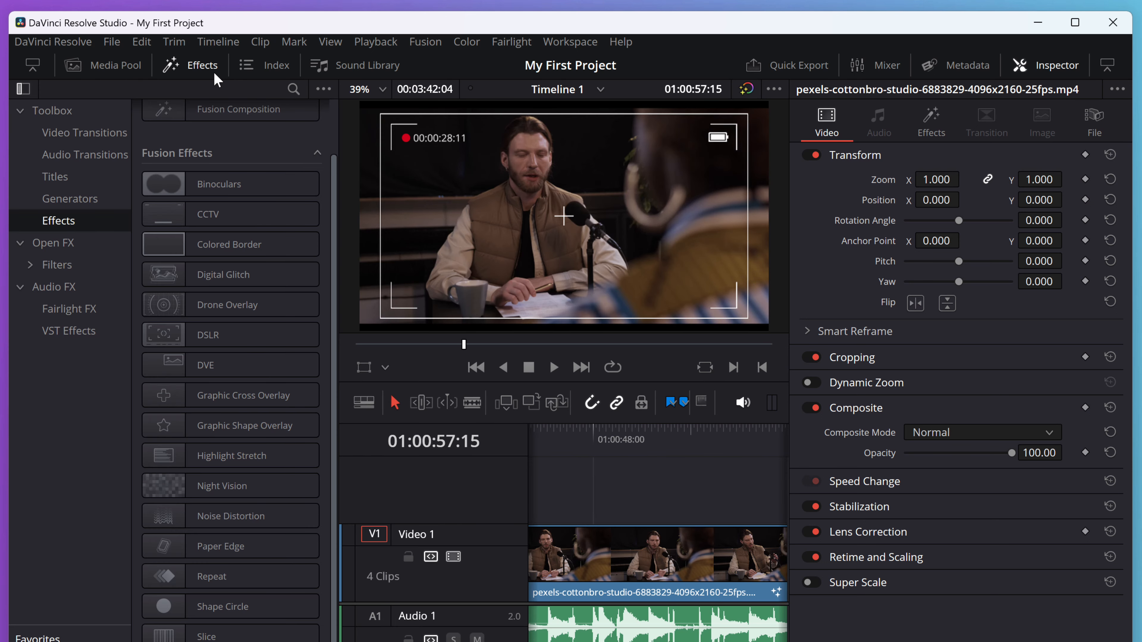
left_click(213, 71)
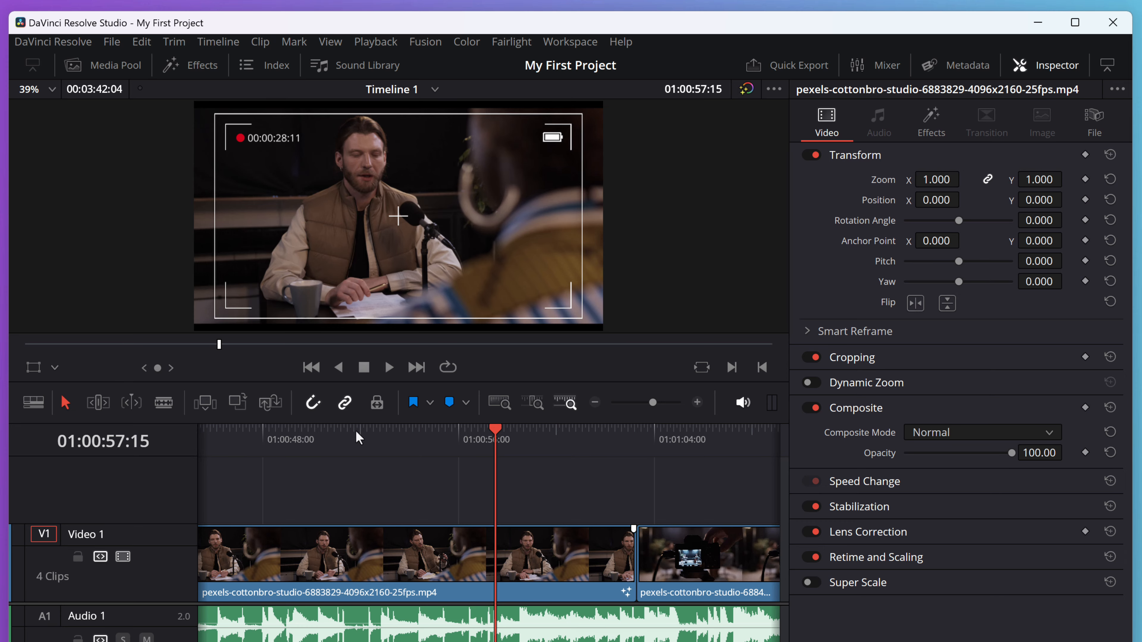
Set the overlay color of the third clip's Video Camera effect to dark red, #aa0000
left_click(508, 532)
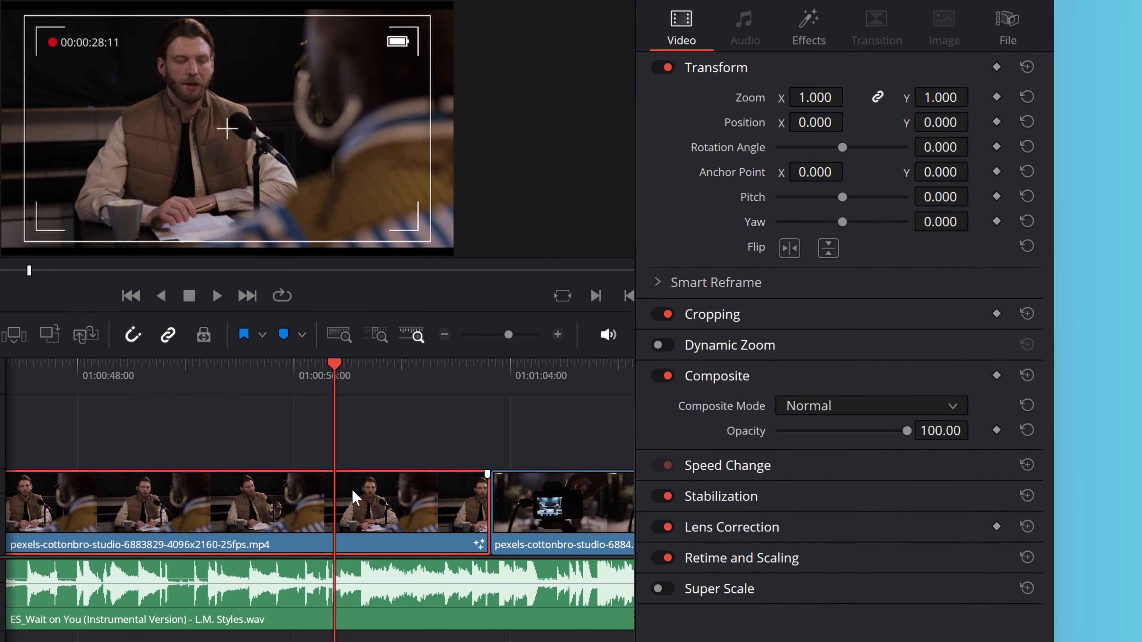
left_click(823, 41)
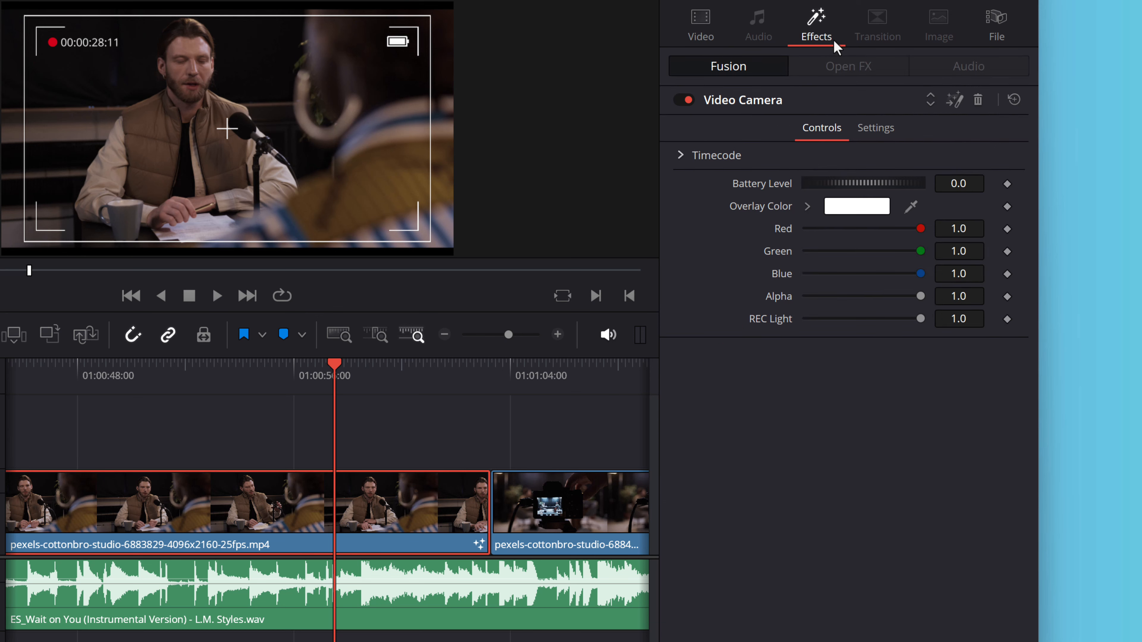
left_click(853, 207)
left_click(230, 188)
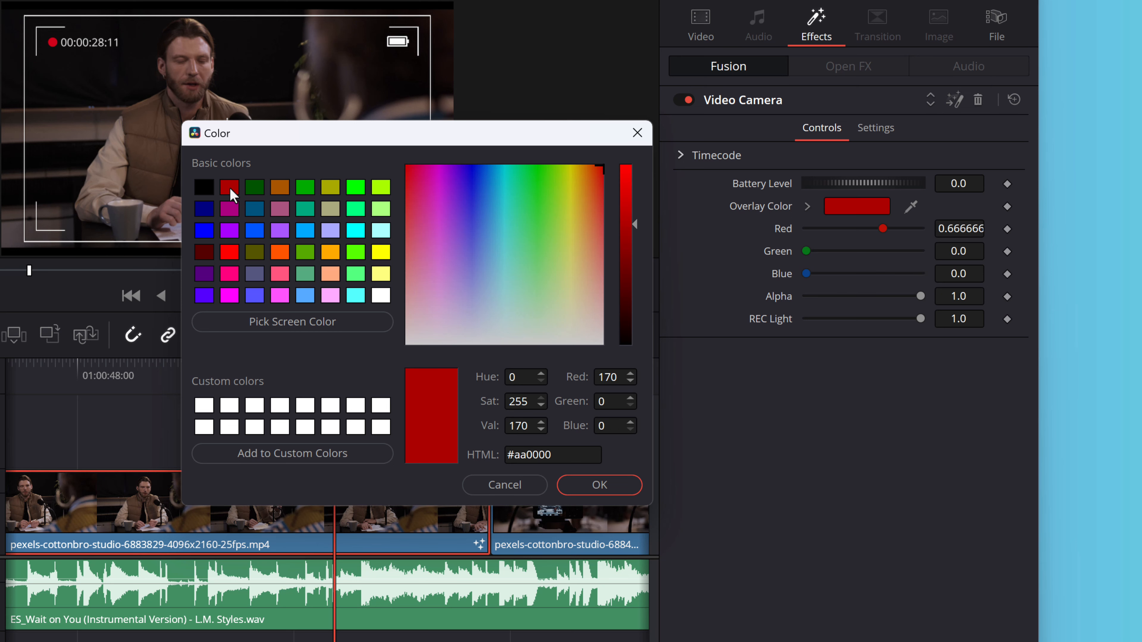
left_click(629, 491)
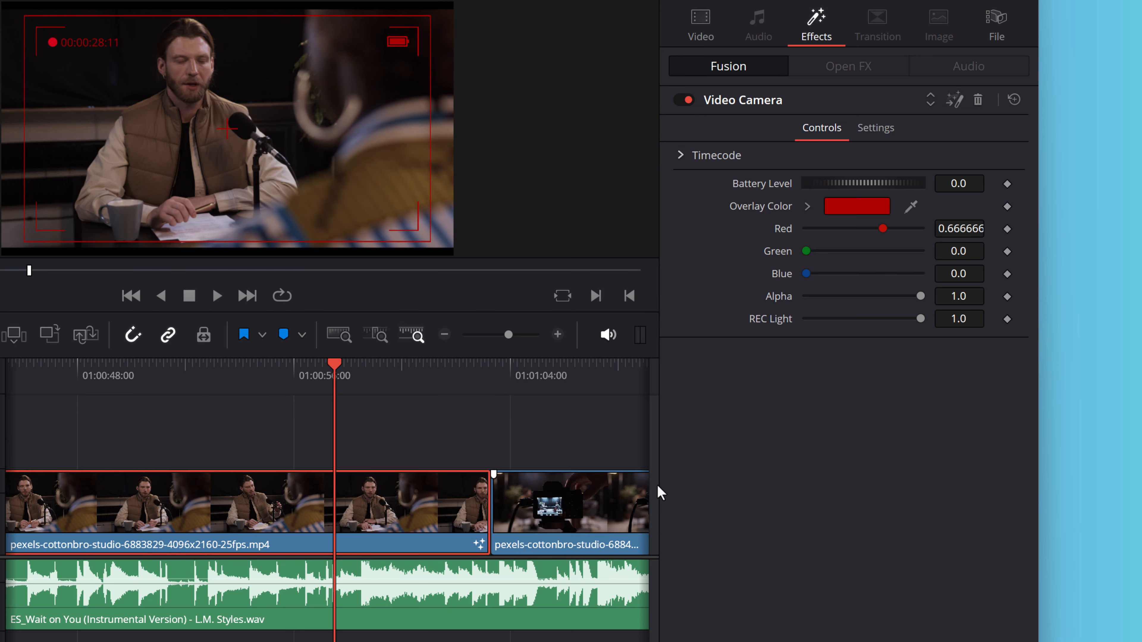
Toggle the Video Camera effect off and on, and delete it from the third clip
left_click(683, 100)
left_click(683, 99)
left_click(978, 102)
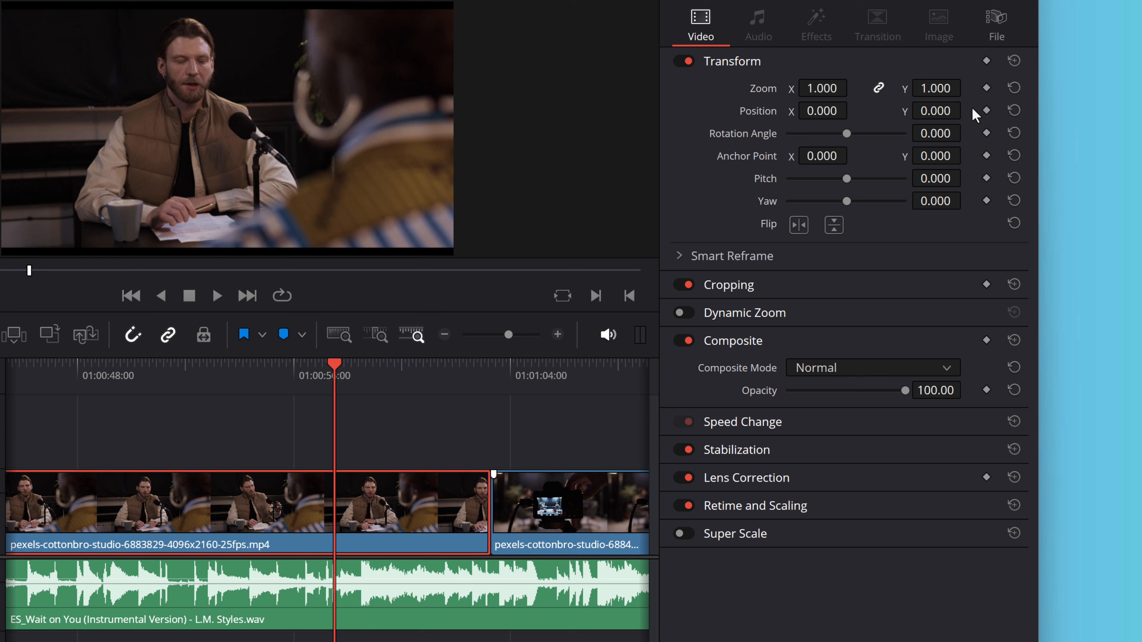
Inspect the music clip's audio settings, and briefly display the Mixer
left_click(503, 597)
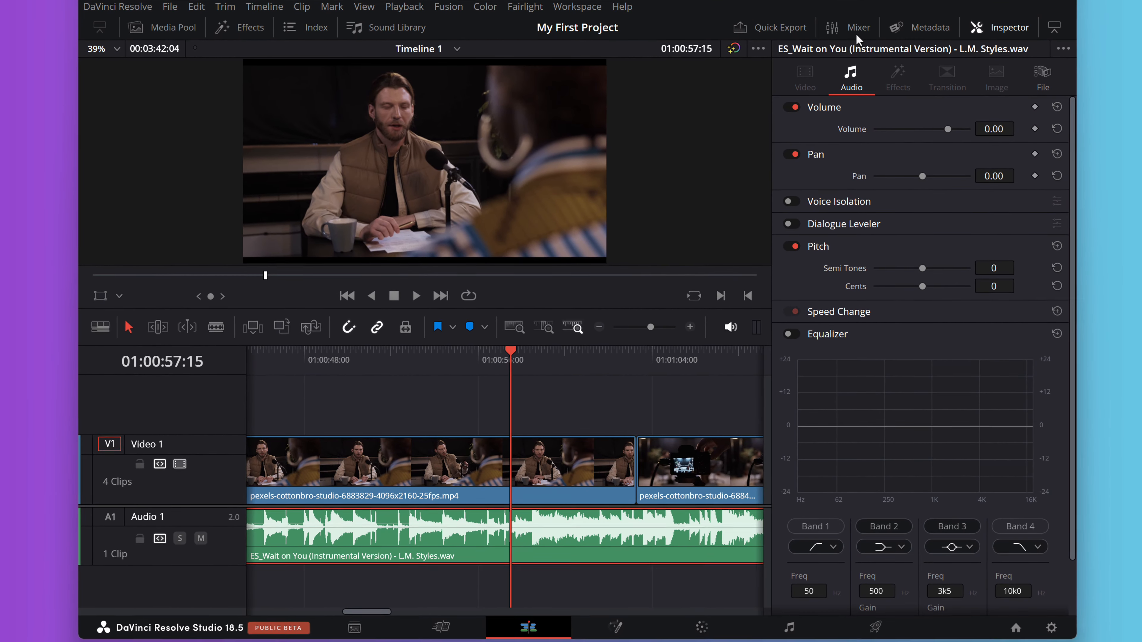
left_click(769, 67)
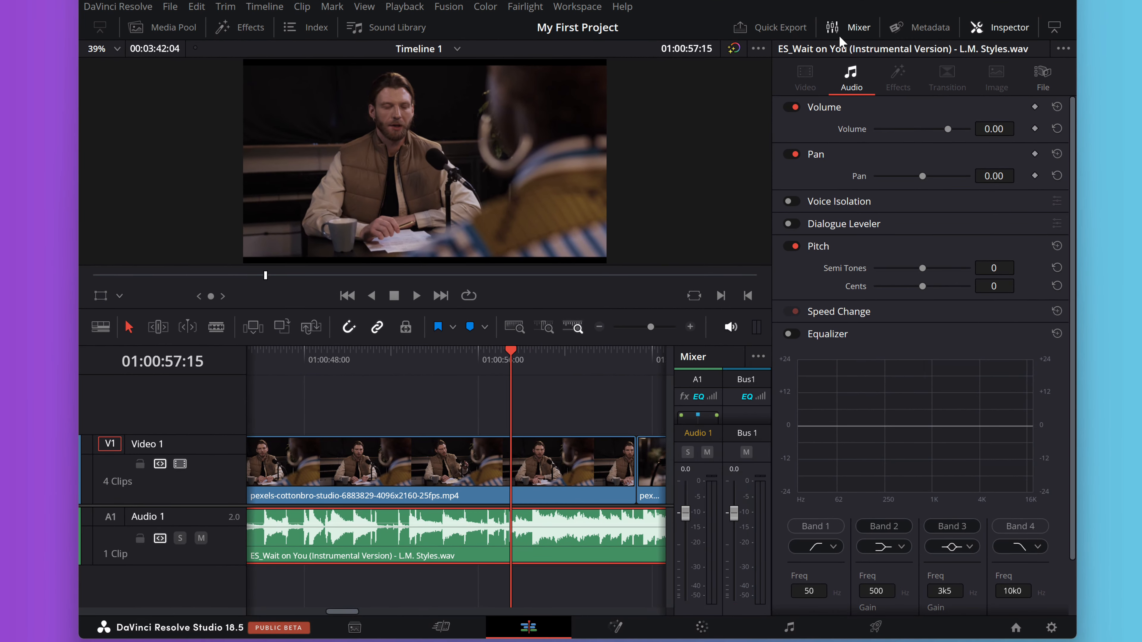
left_click(838, 35)
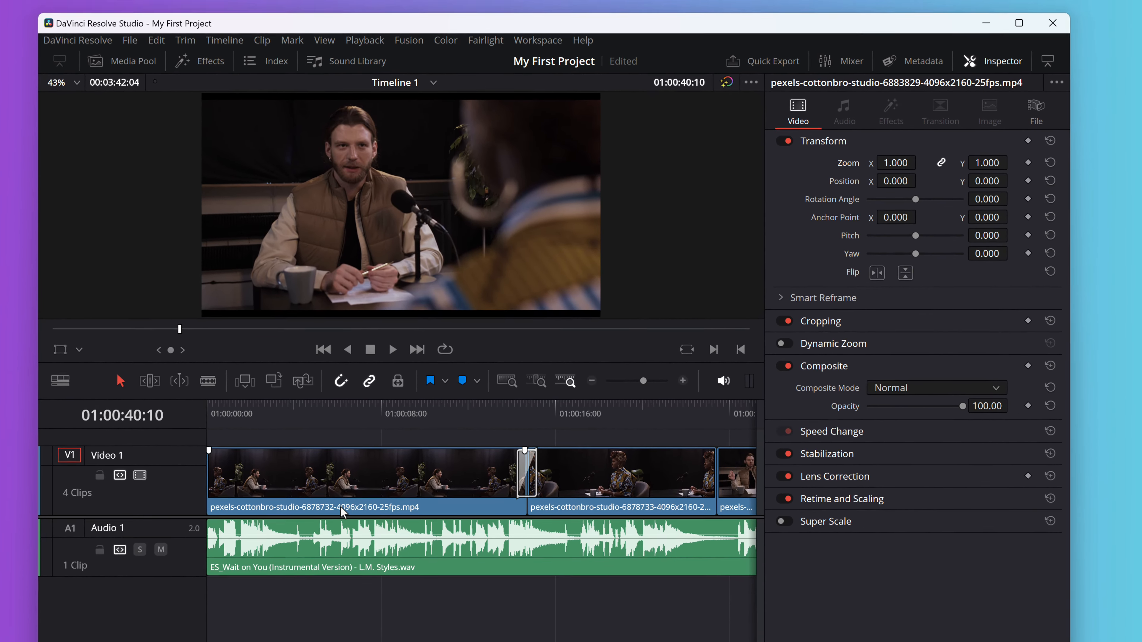
Keyframe the first video clip's zoom from 1.000 at 01:00:02:00 to 1.310 at 01:00:06:18
left_click(377, 430)
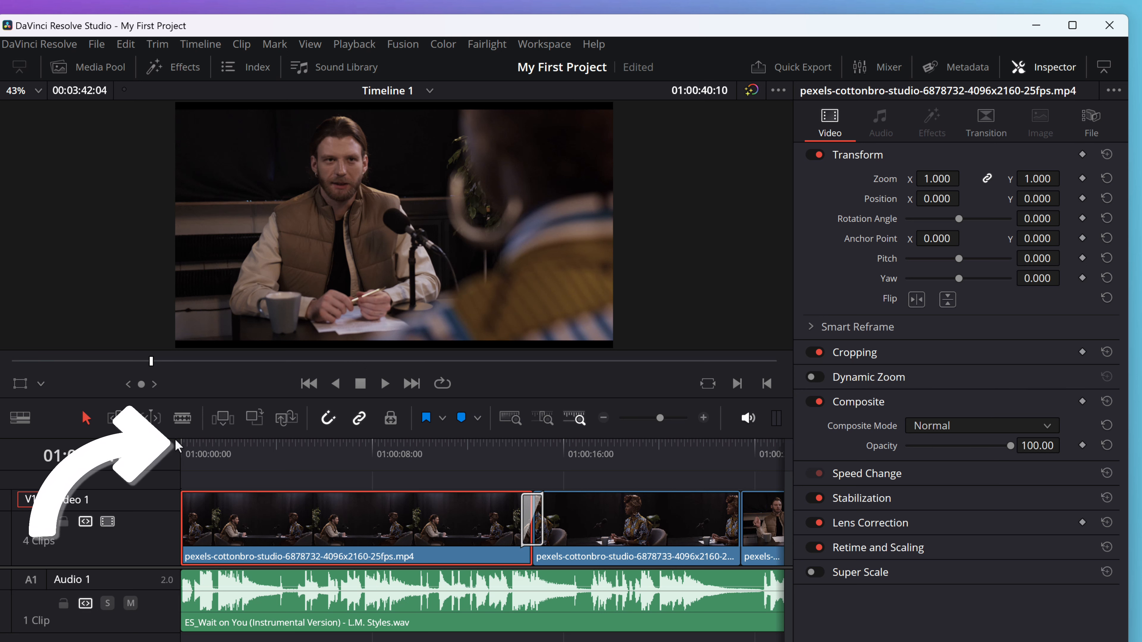
left_click_drag(179, 444, 228, 442)
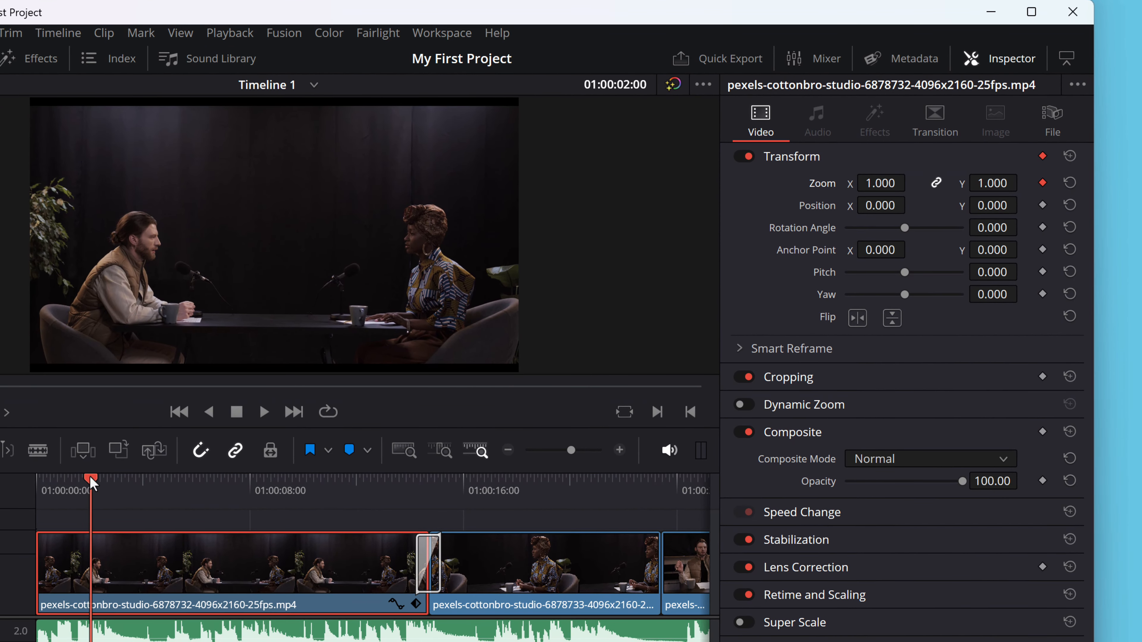
left_click_drag(90, 479, 215, 480)
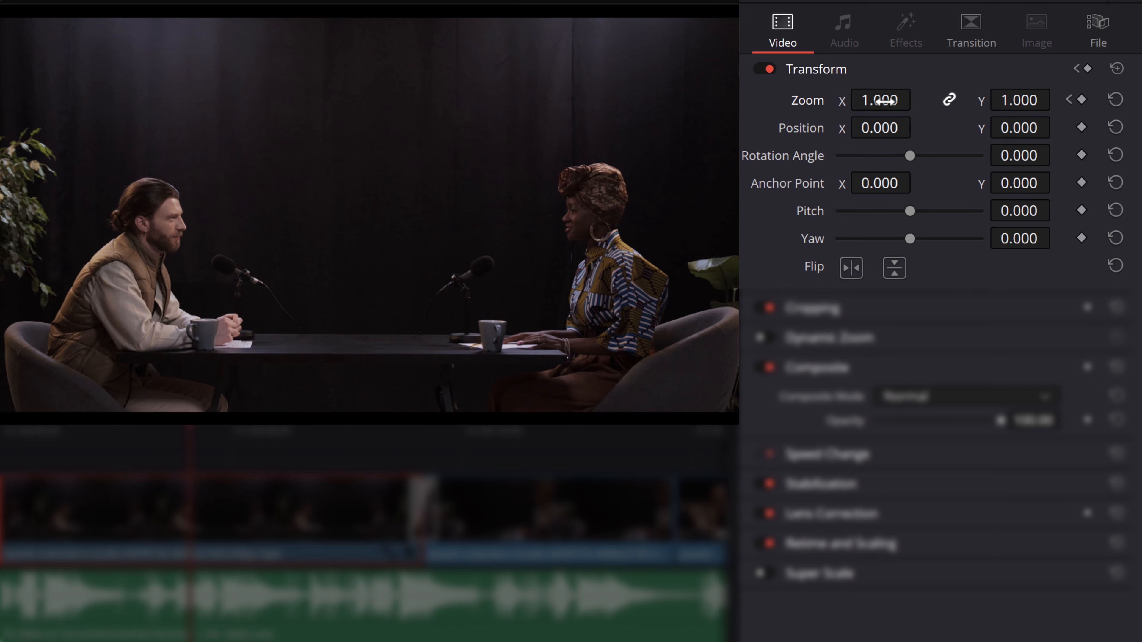
left_click_drag(883, 100, 912, 100)
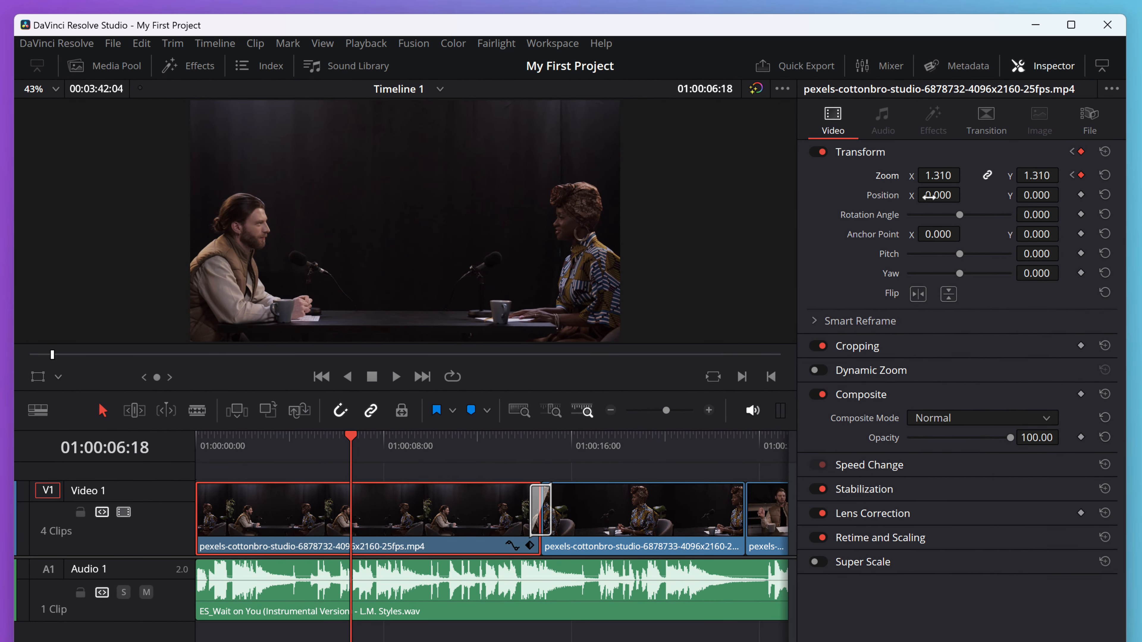
Play back the zoom animation from the timeline start, and step back and forth between its two zoom keyframes
left_click_drag(355, 444, 185, 440)
left_click(396, 379)
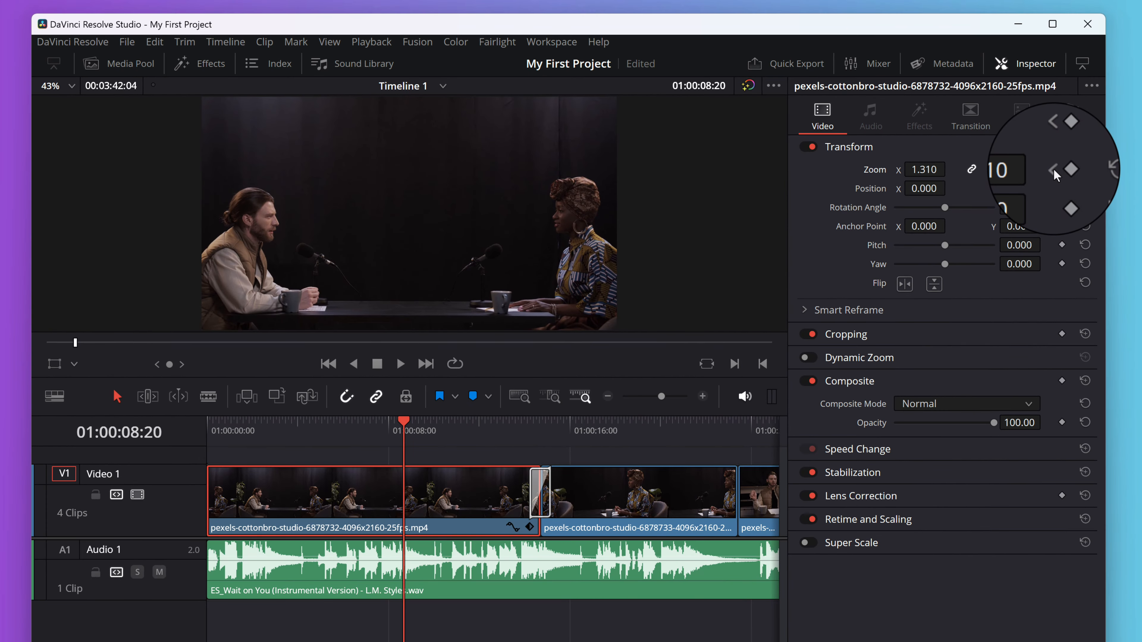
left_click(1053, 171)
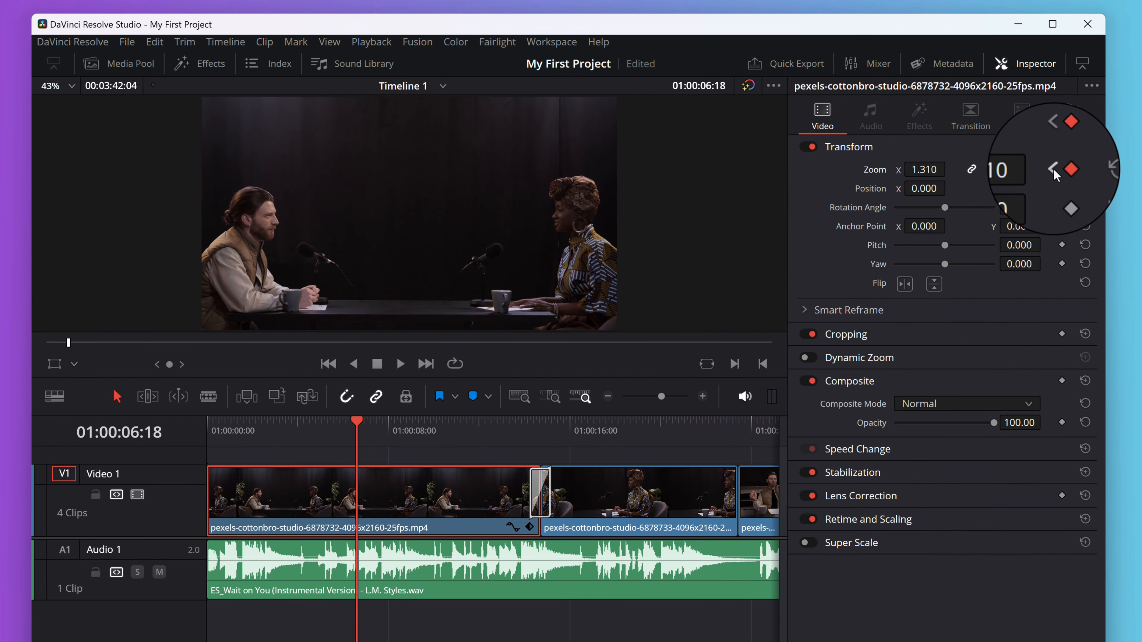
left_click(1053, 170)
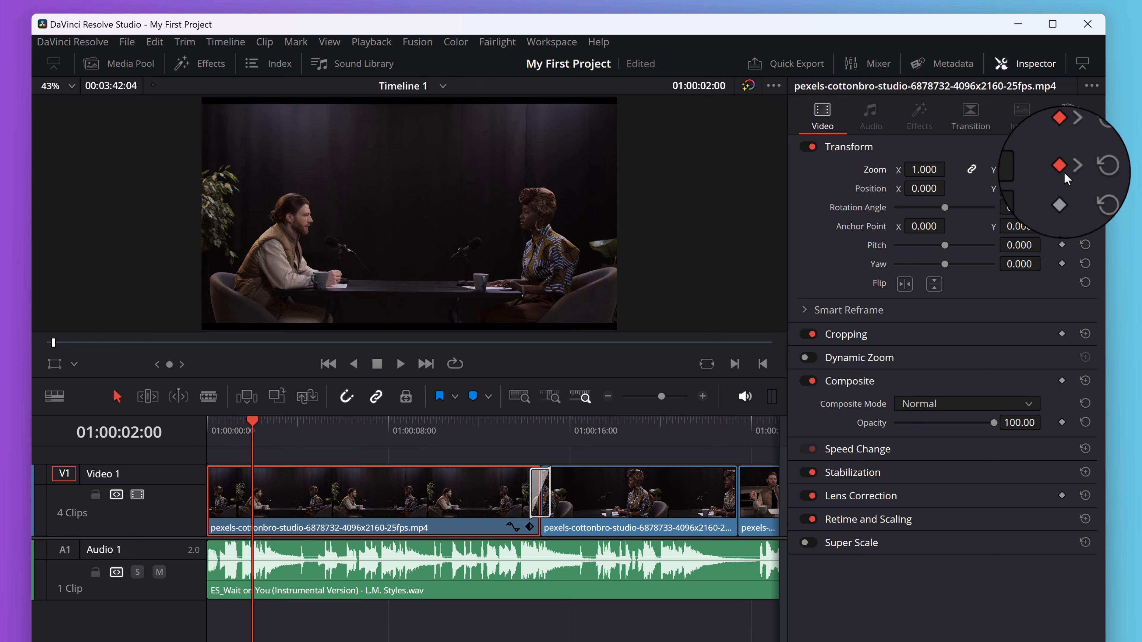
left_click(1074, 167)
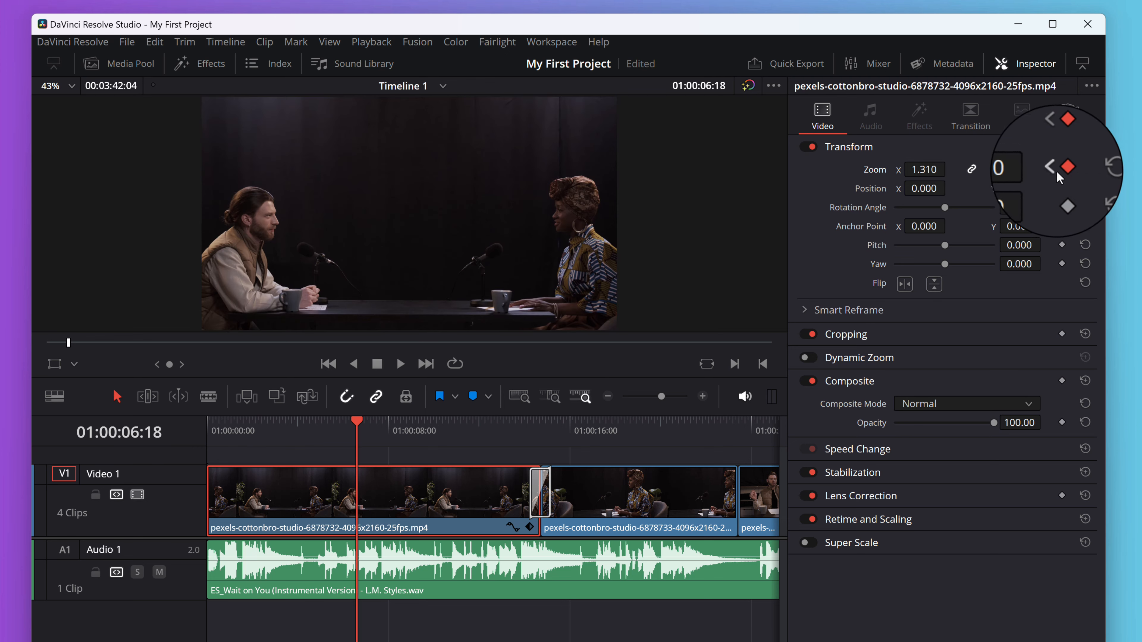
left_click(1053, 169)
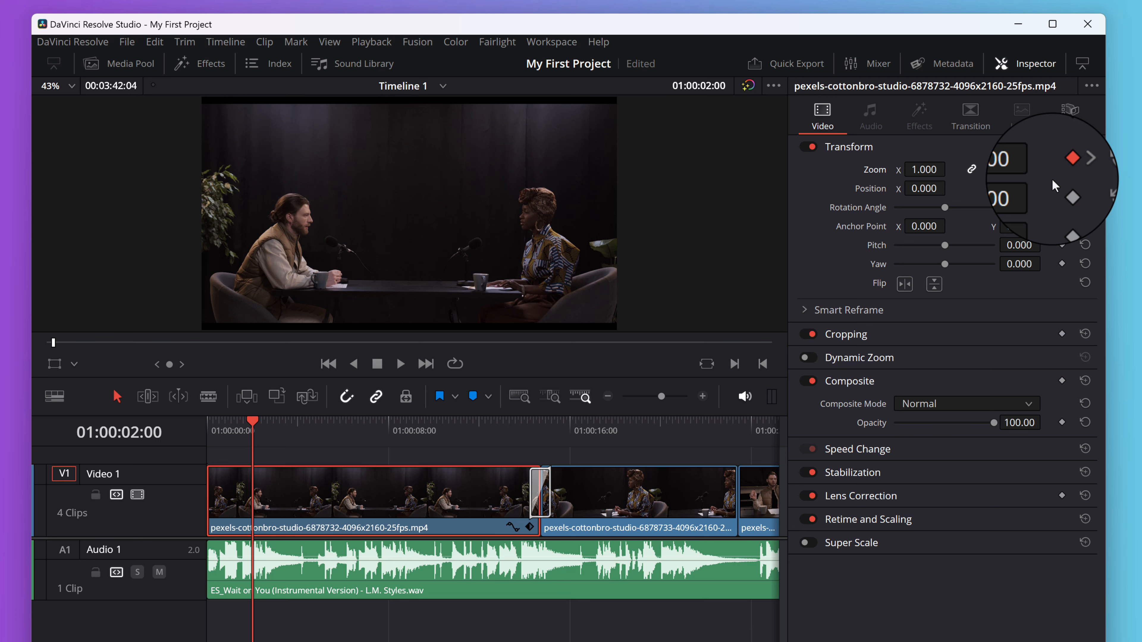
left_click(1070, 169)
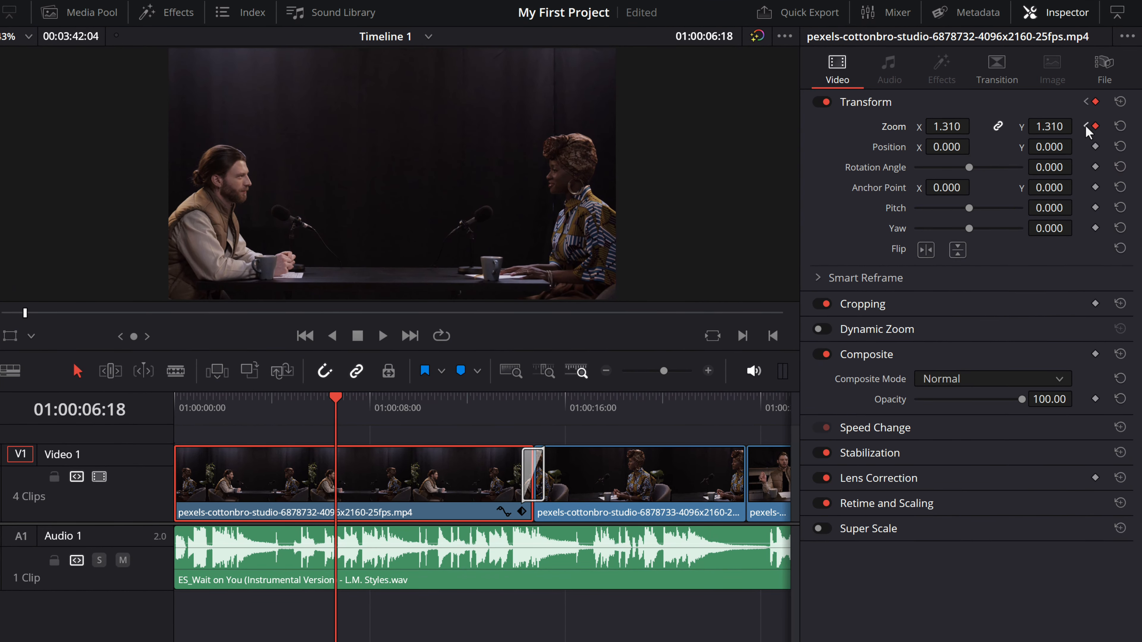
Add a position keyframe at the first zoom keyframe, and set Position X to 397 at the second one
left_click(1086, 126)
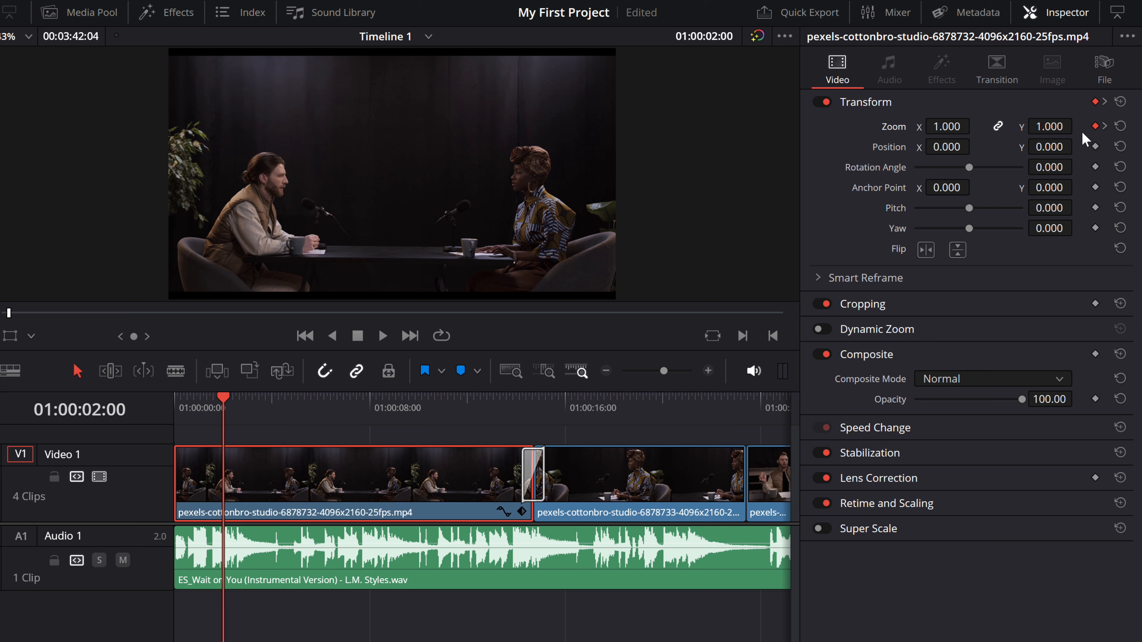
left_click(1095, 147)
left_click(1105, 126)
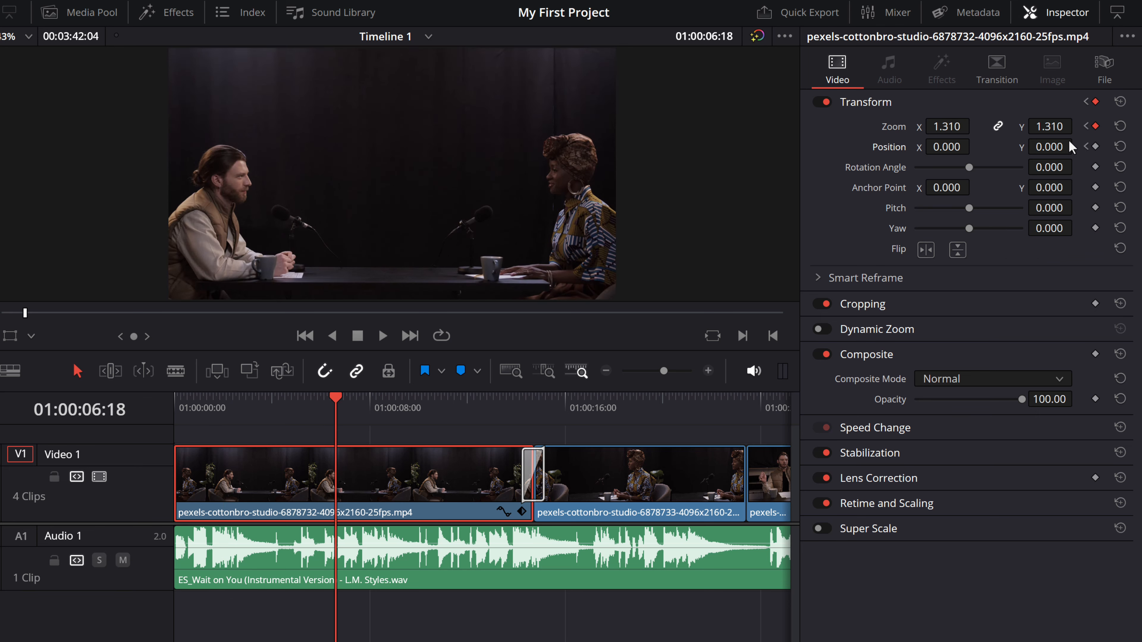
left_click_drag(948, 147, 1098, 147)
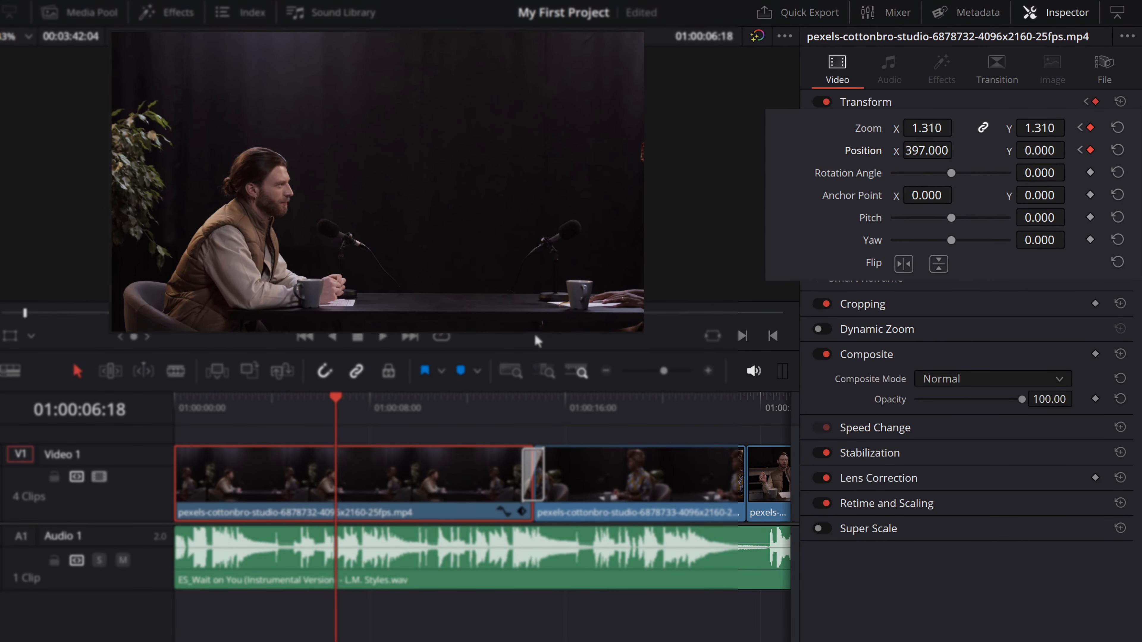
Play back the combined zoom and position animation from the timeline start, and stop past its second keyframe
left_click_drag(336, 396, 175, 407)
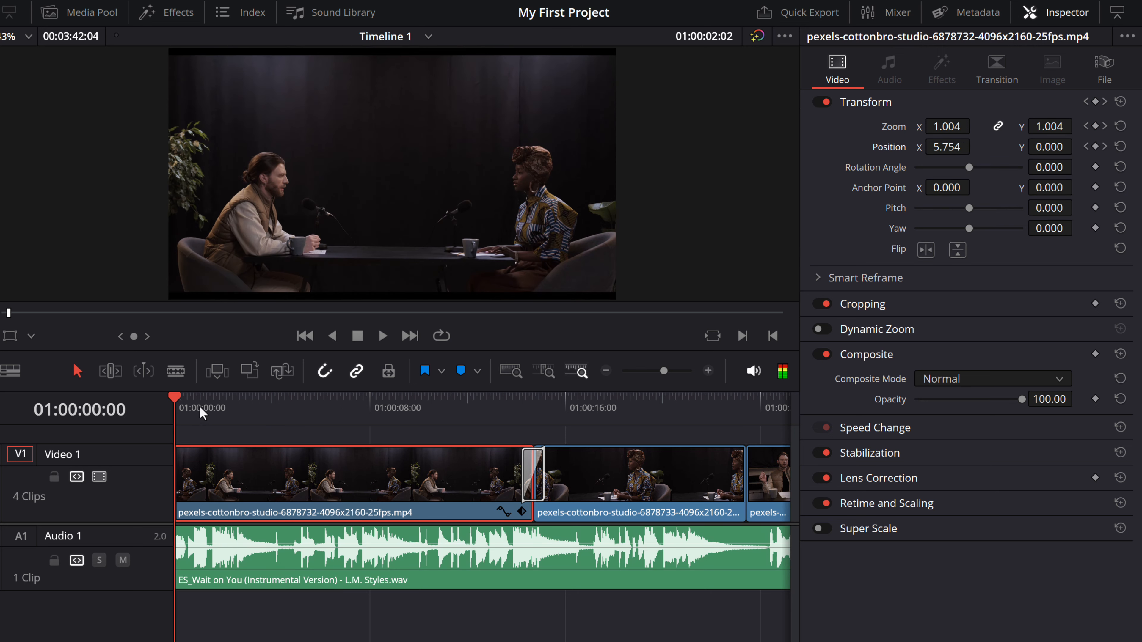
left_click(384, 341)
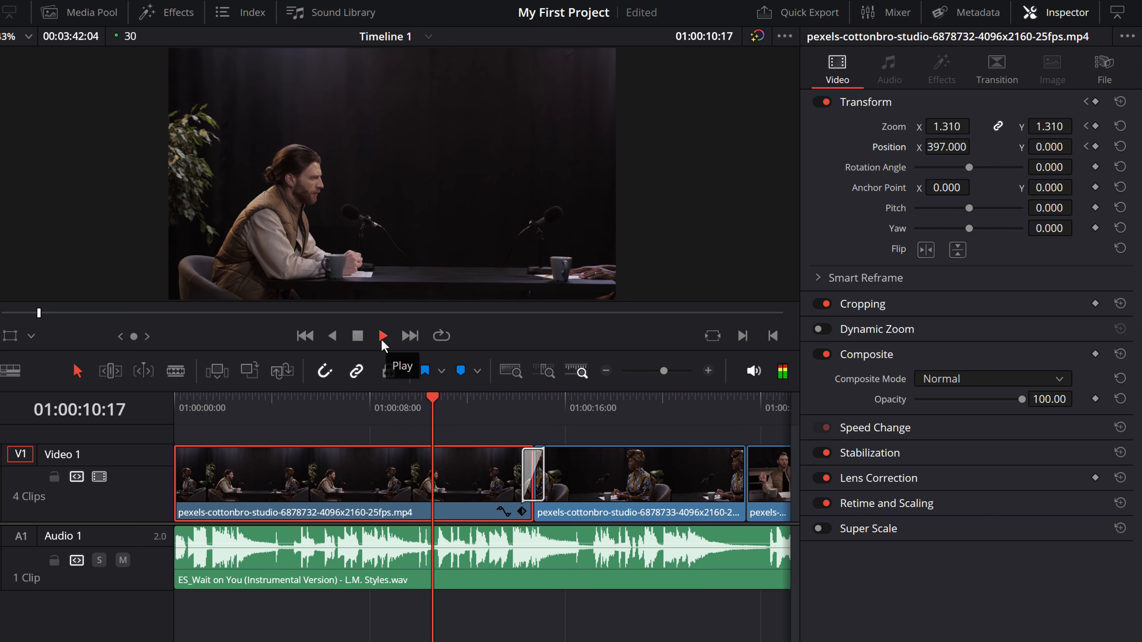
left_click(358, 343)
Switch to the Deliver page and choose the YouTube 1080p render preset
left_click(755, 605)
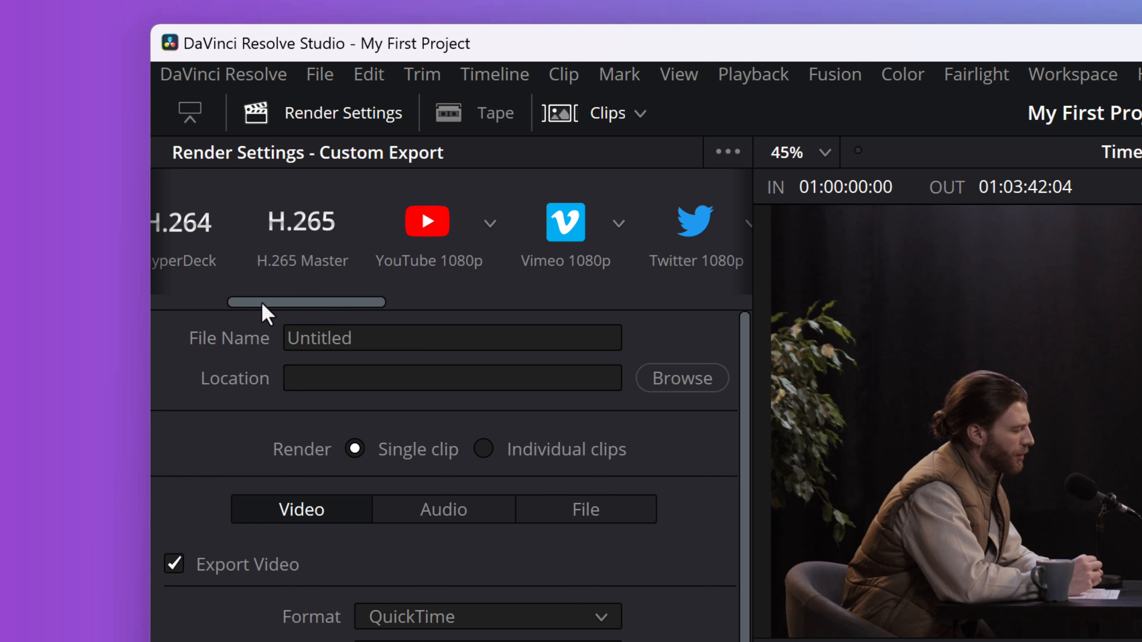
left_click_drag(263, 309, 304, 308)
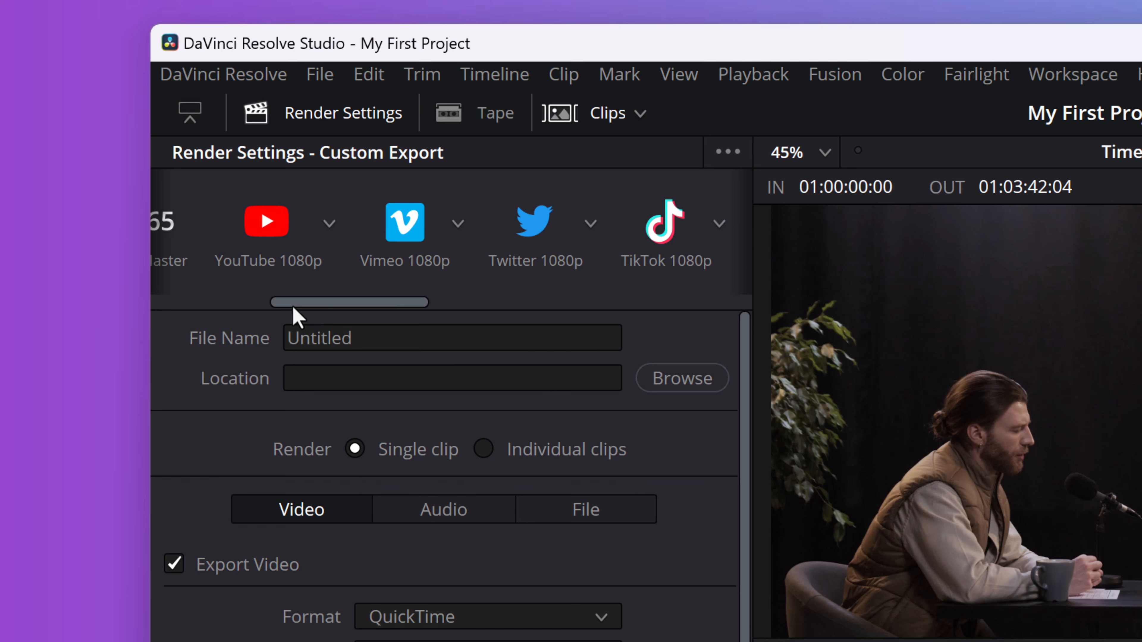
left_click(273, 269)
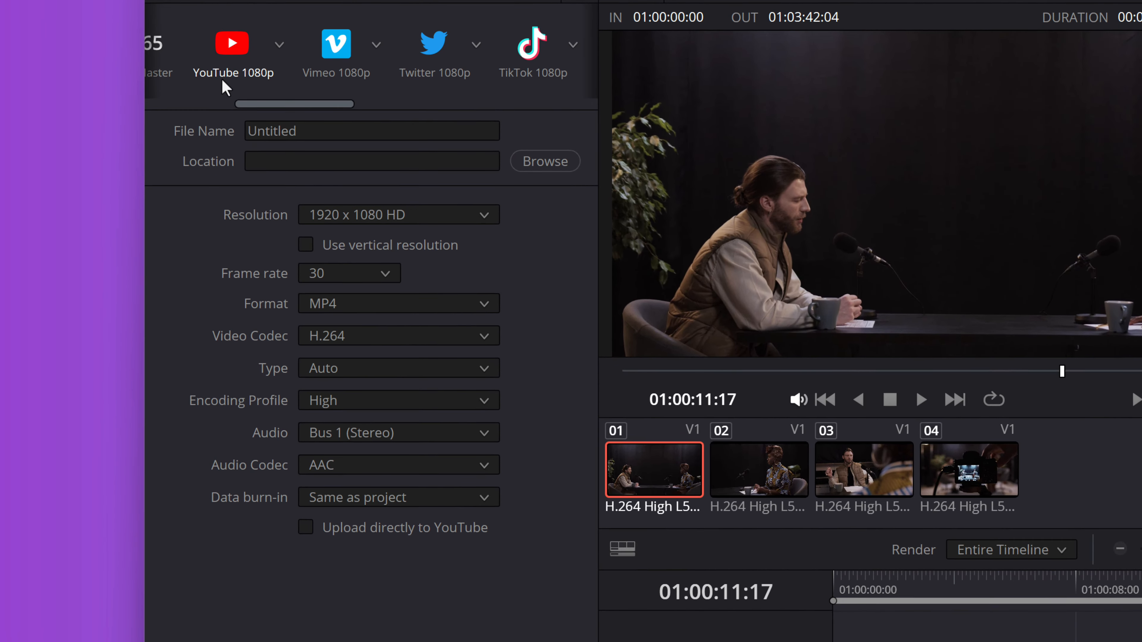